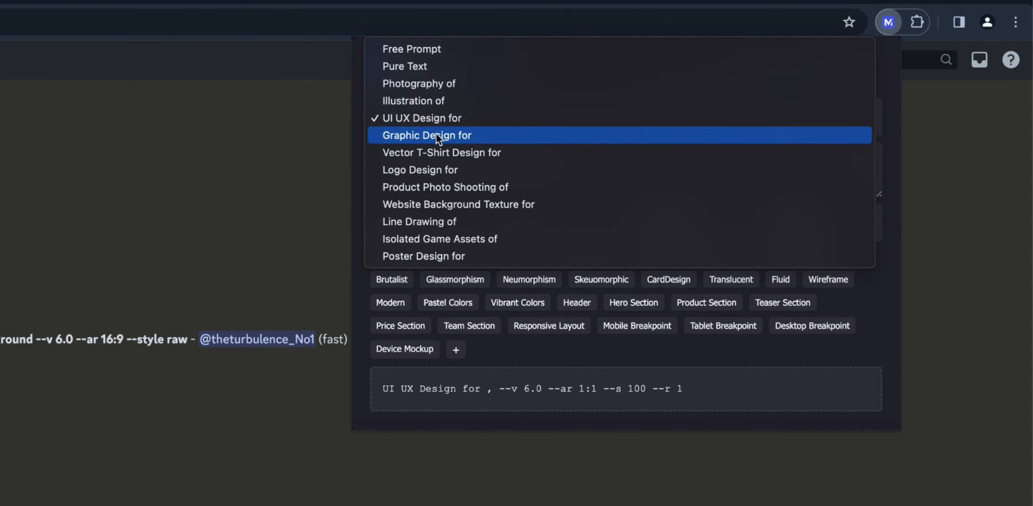
Try the prompt types "Graphic Design for" and "Vector T-Shirt Design for".
left_click(435, 134)
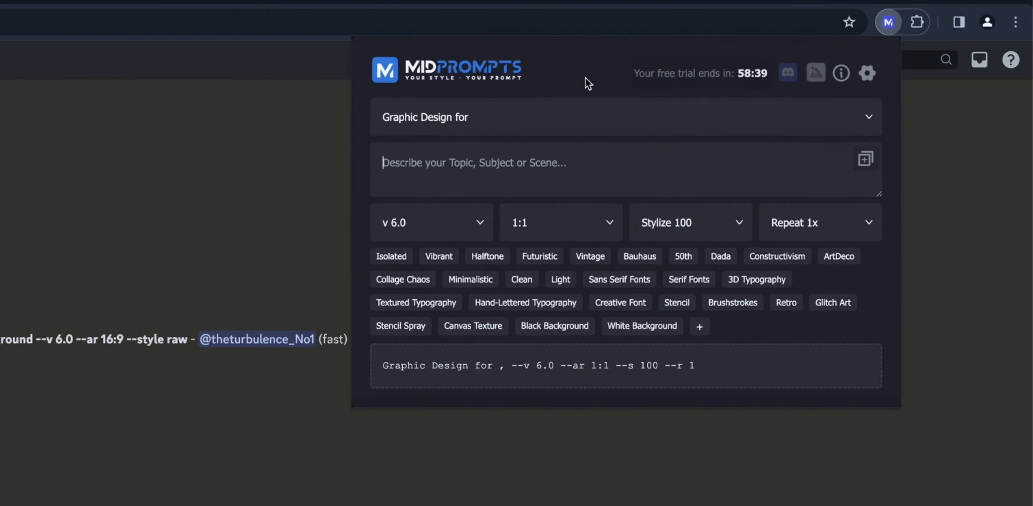
left_click(534, 117)
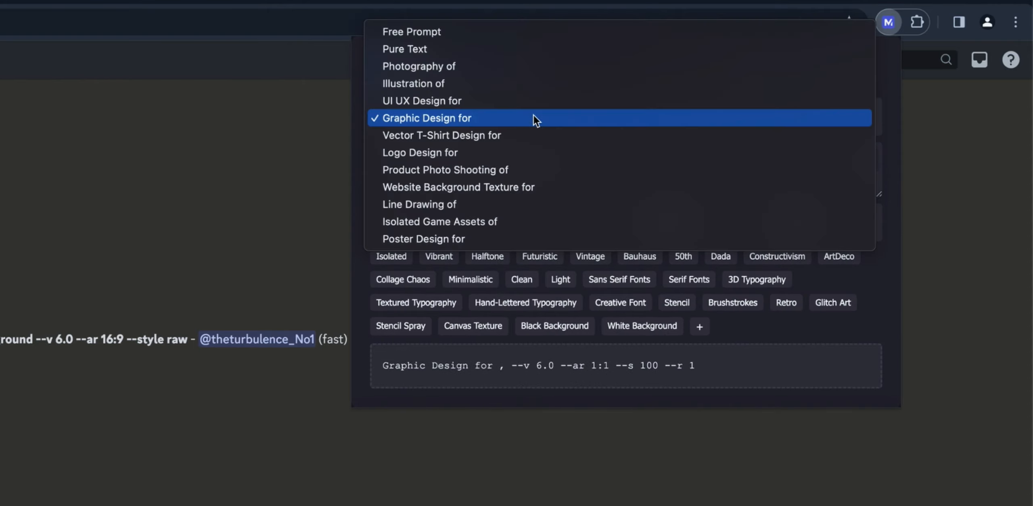
left_click(515, 135)
Set the prompt type to "Photography of" and describe the subject as "a woman with 3 cats".
left_click(505, 124)
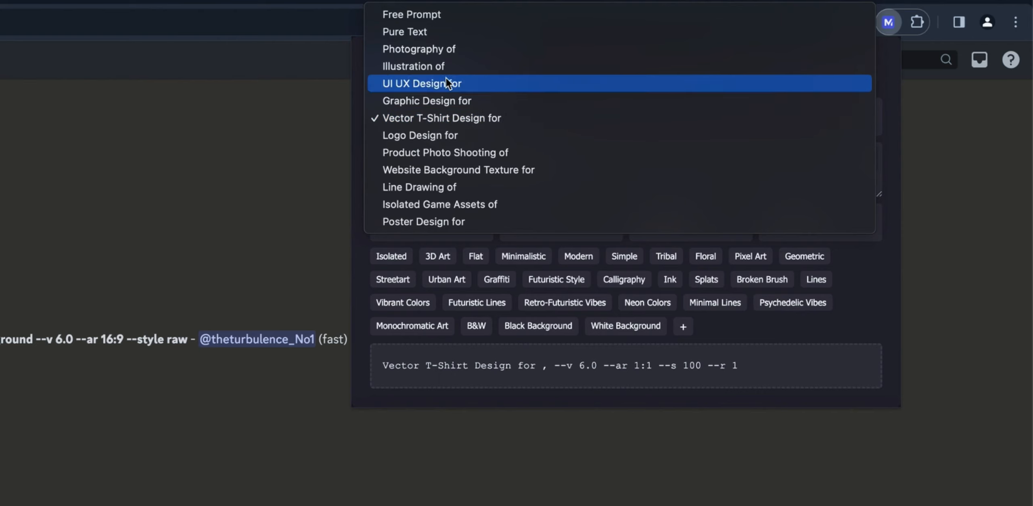
left_click(439, 46)
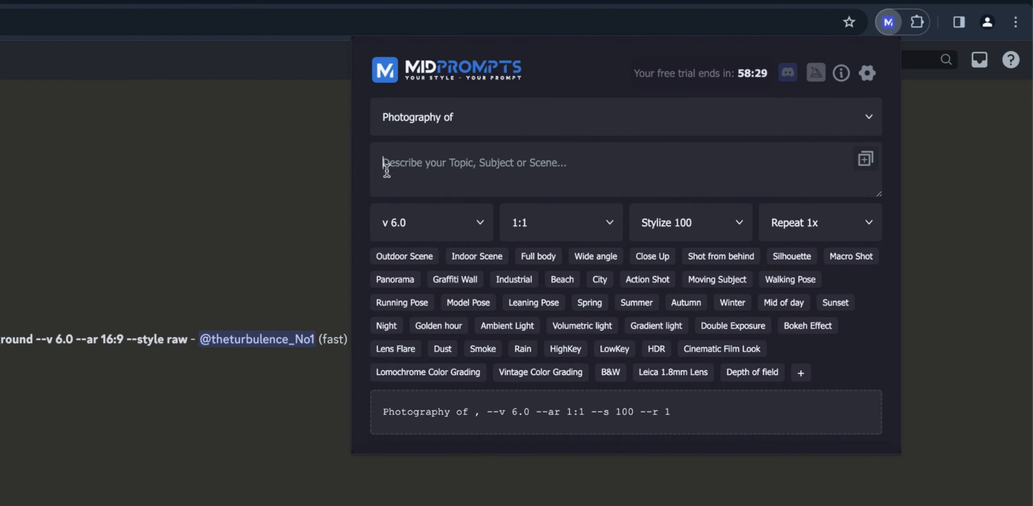
left_click(406, 166)
mouse_move(397, 303)
mouse_move(553, 306)
type("a woman wi")
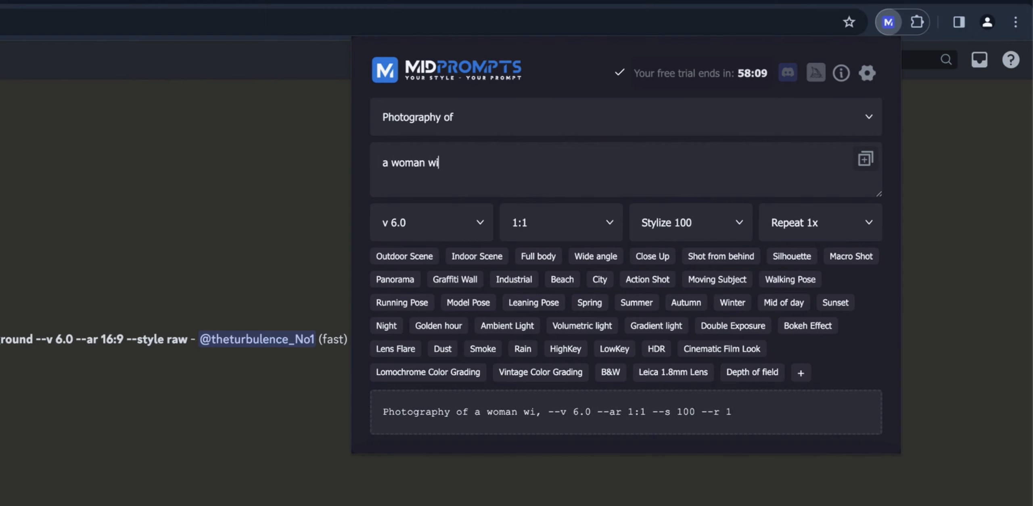
type("th 3 cats")
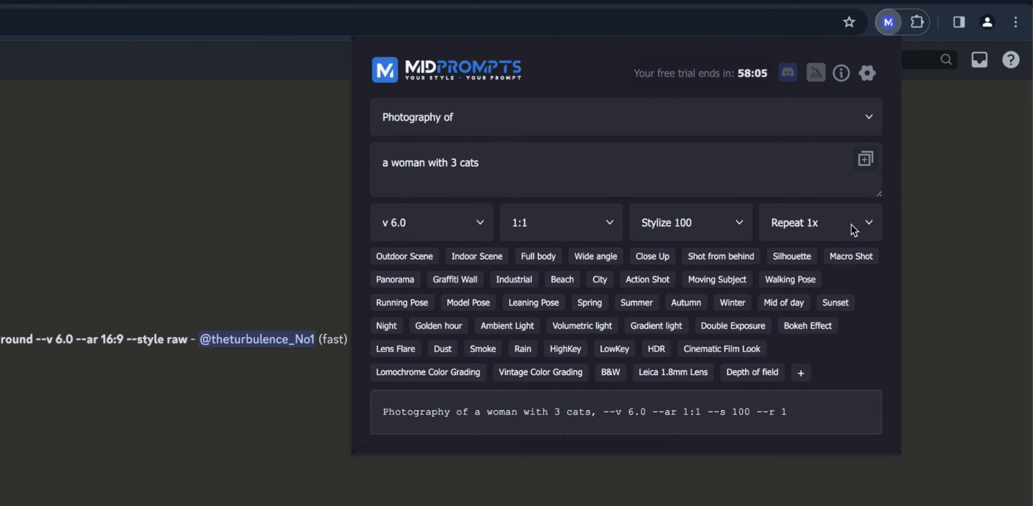
Set the aspect ratio to 16:9 and look through the version, stylize and repeat options.
left_click(449, 223)
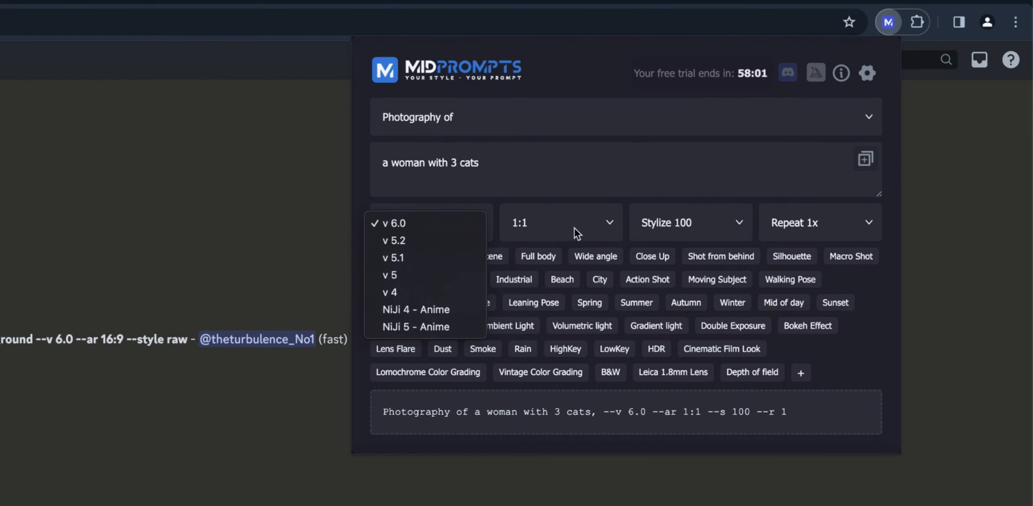
left_click(606, 227)
left_click(605, 226)
left_click(573, 238)
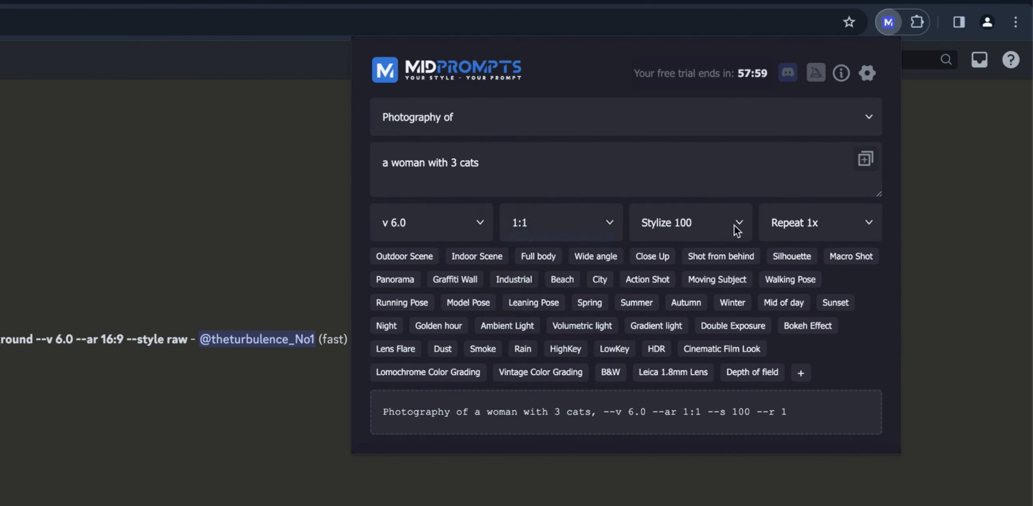
left_click(689, 229)
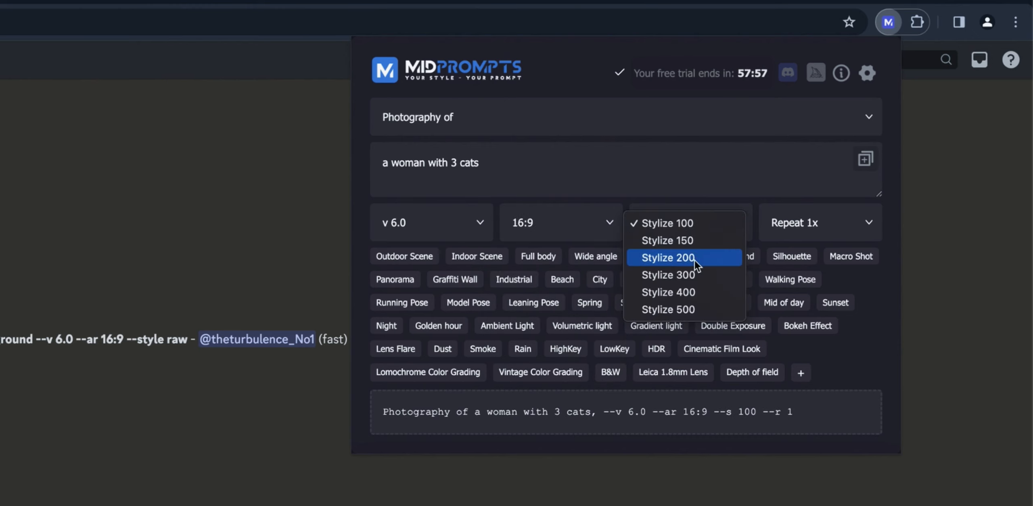
left_click(839, 224)
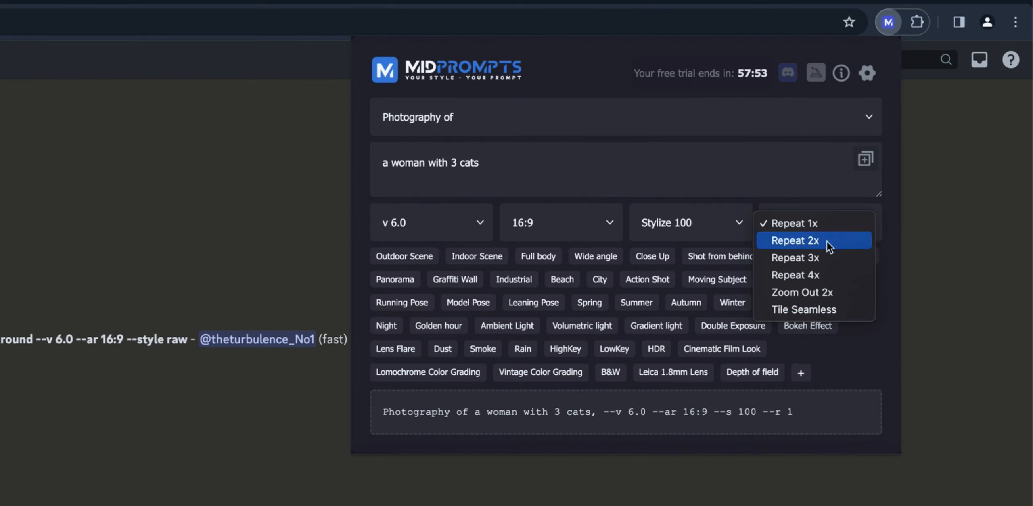
left_click(608, 82)
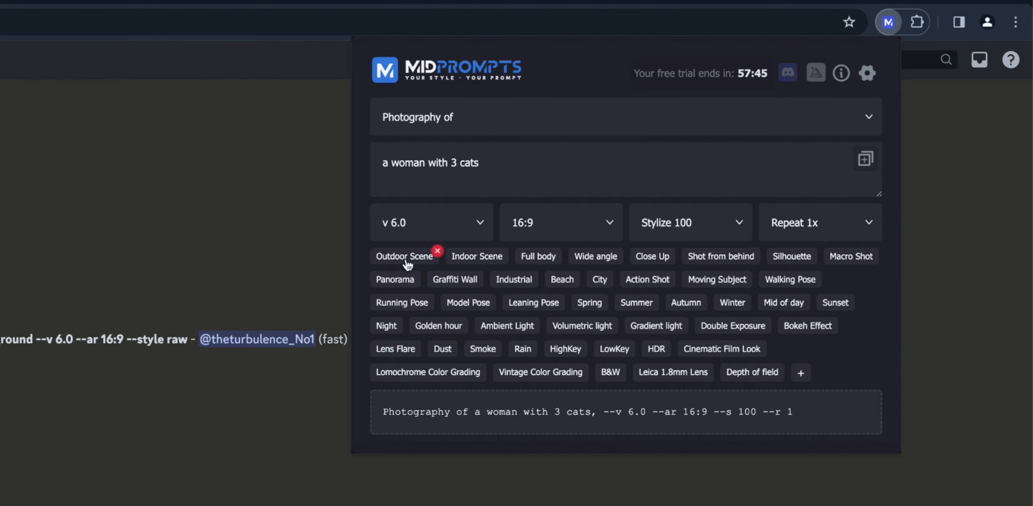
Try out a custom style tag "sadfsd" in the first tag row and remove it again.
left_click(802, 377)
type("sadfsd")
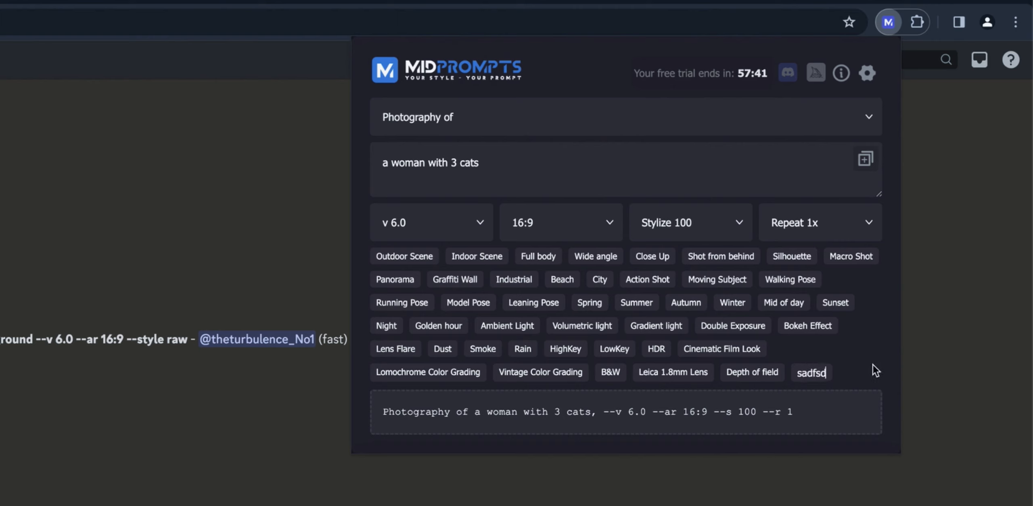
key("Return")
left_click_drag(810, 373, 596, 256)
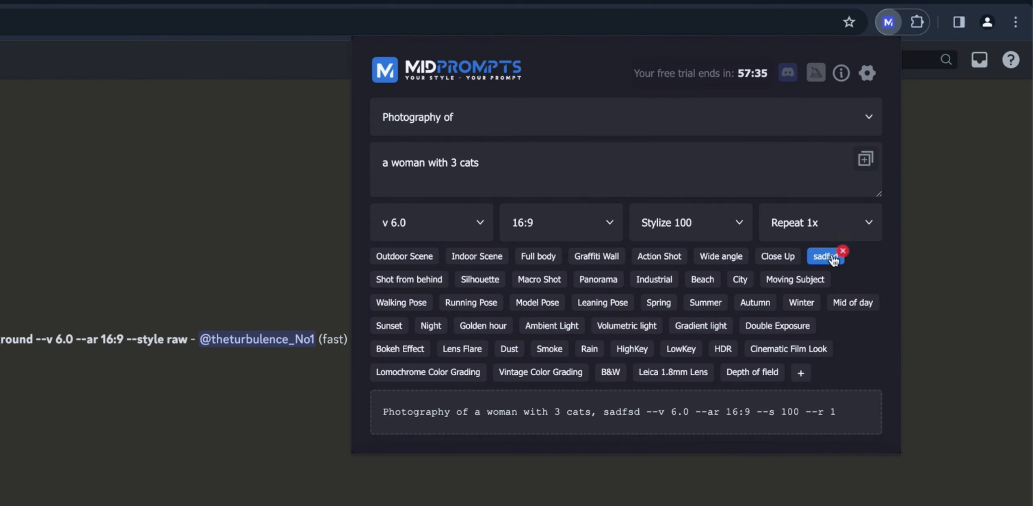
left_click(844, 254)
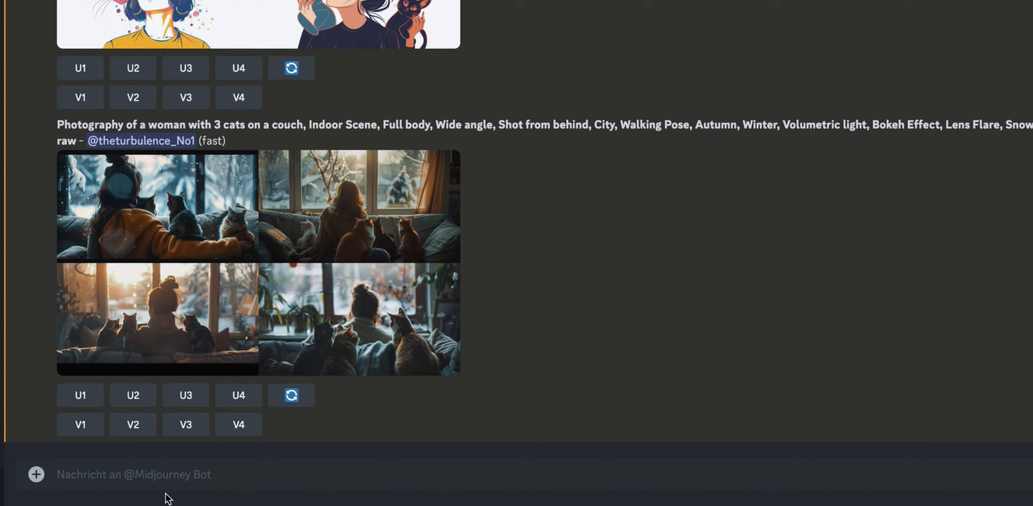
Start an /imagine command in the Midjourney Bot chat on Discord with the prompt "Photography of a woman with 3 cats".
left_click(172, 471)
type("/")
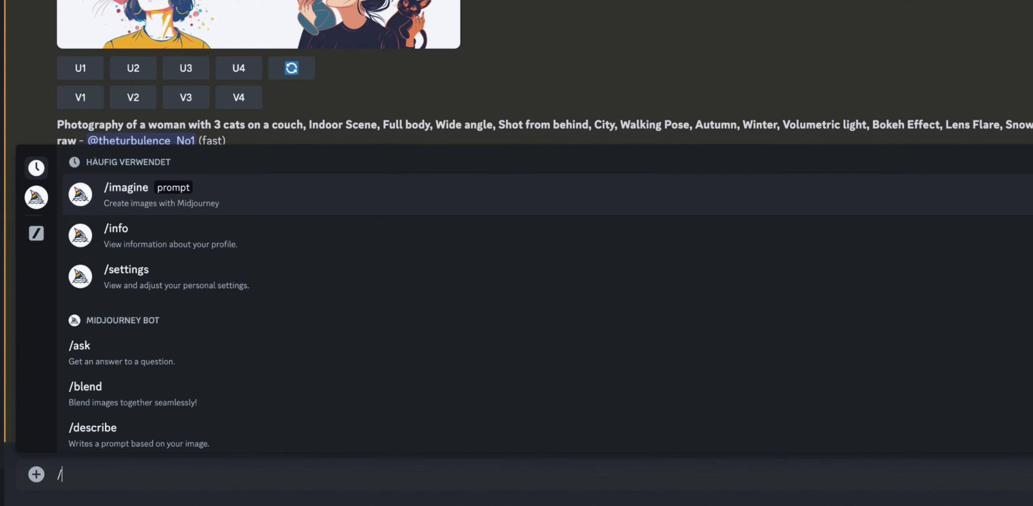
key("Return")
type("Ü")
key("BackSpace")
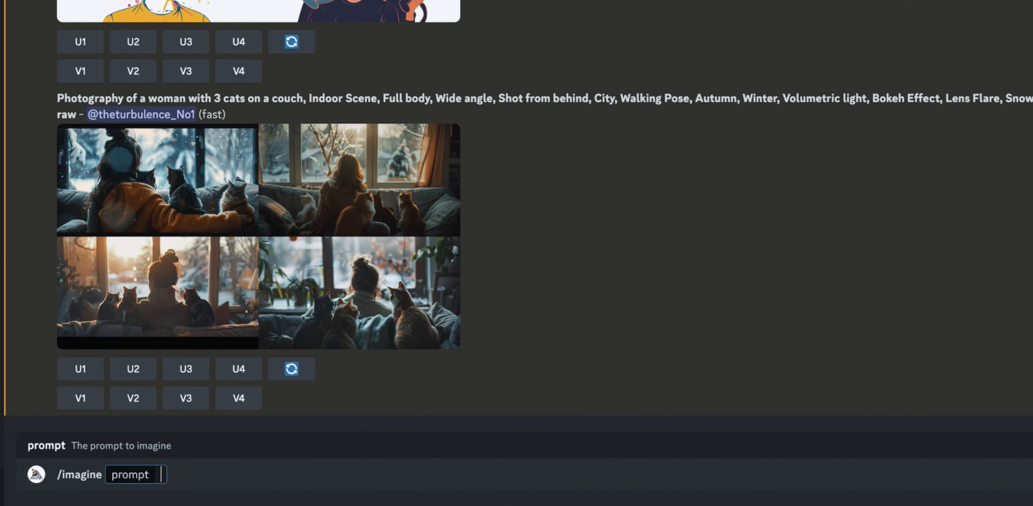
type("Photogra")
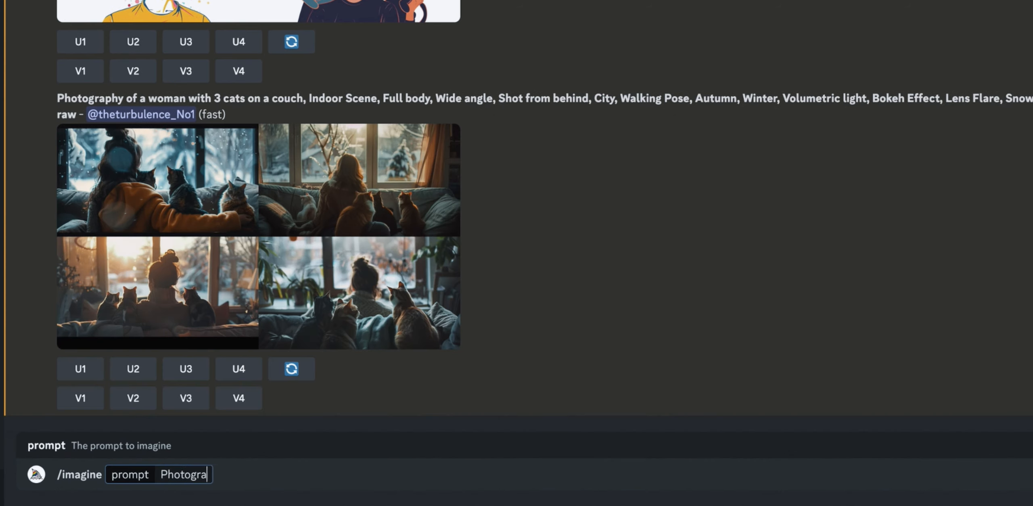
type("phy of a w")
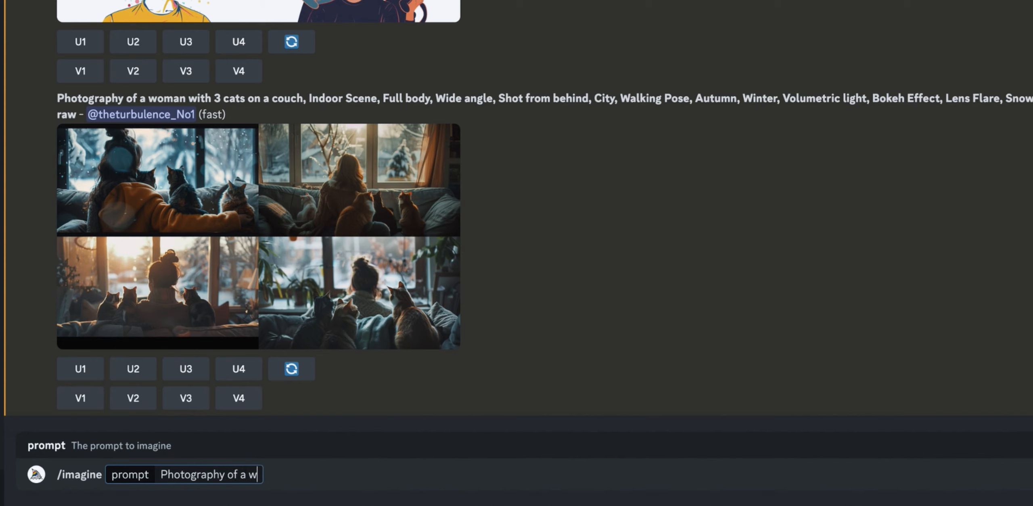
type("oman with 3 cats")
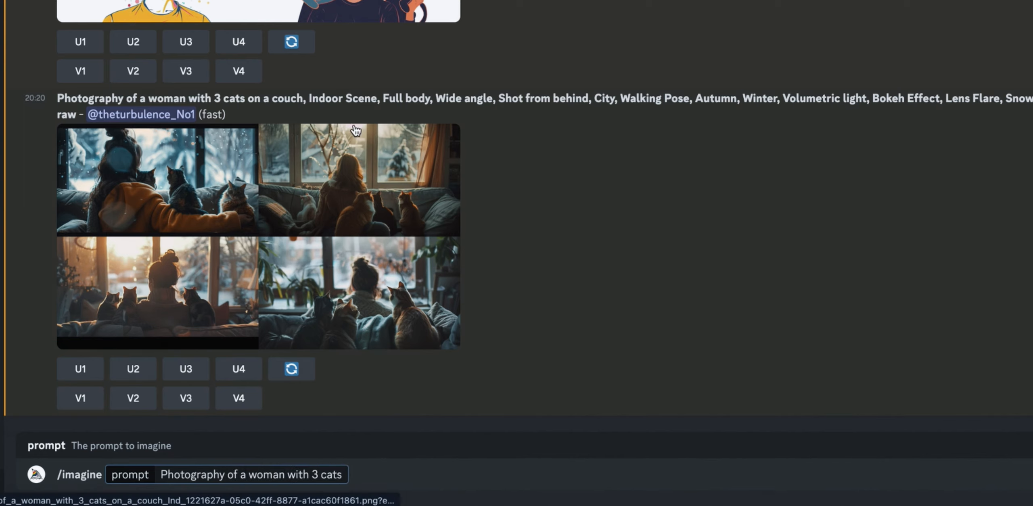
Compare the style modifiers of the earlier couch photography prompt with the newly entered prompt text by highlighting both.
left_click_drag(308, 98, 1031, 99)
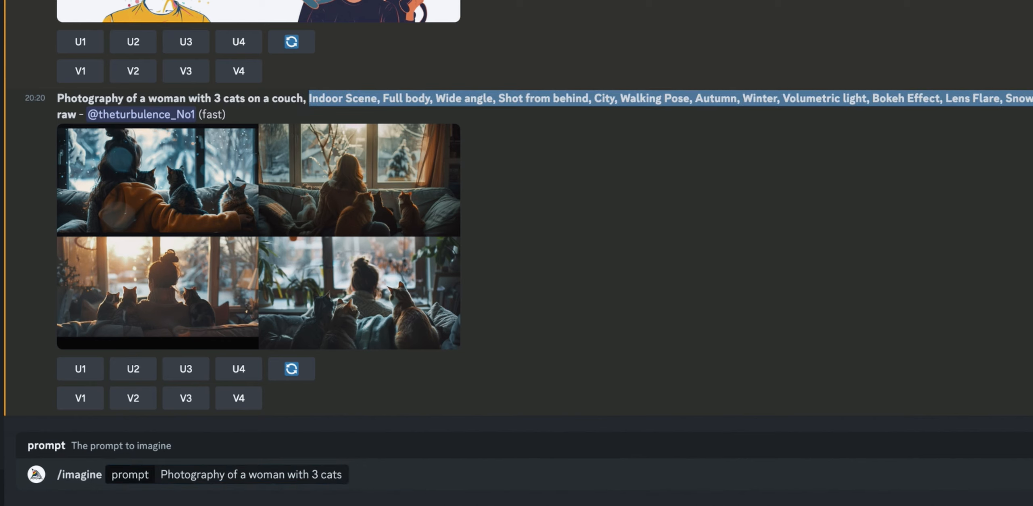
left_click(348, 474)
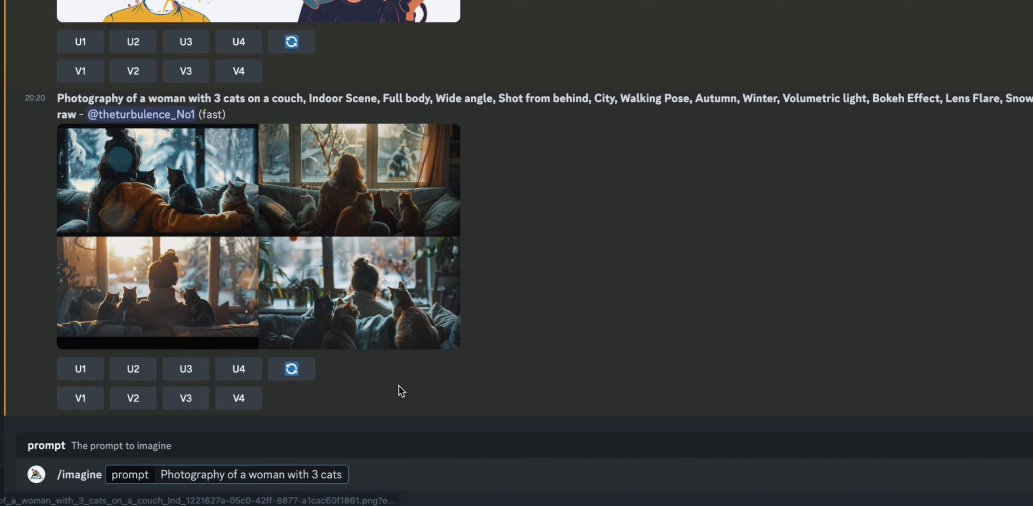
left_click_drag(343, 475, 160, 475)
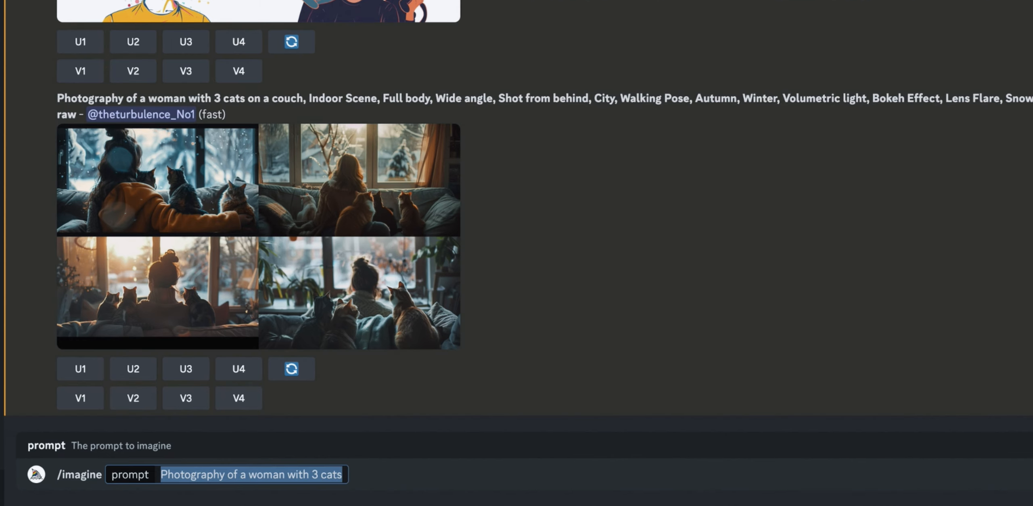
Switch back to MidPrompts and add the tags Outdoor Scene, Full body, Shot from behind, City, Walking Pose and Summer.
key("super+Tab")
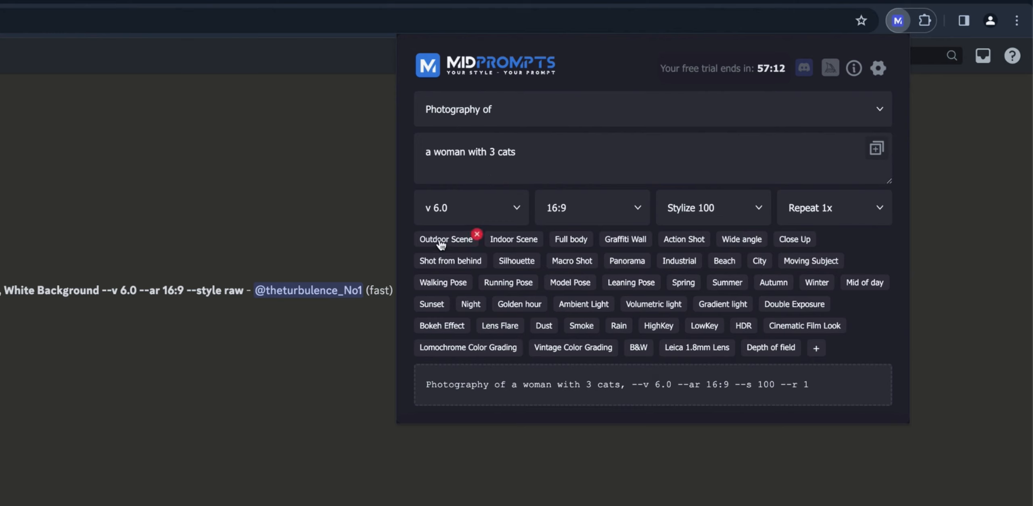
left_click(442, 242)
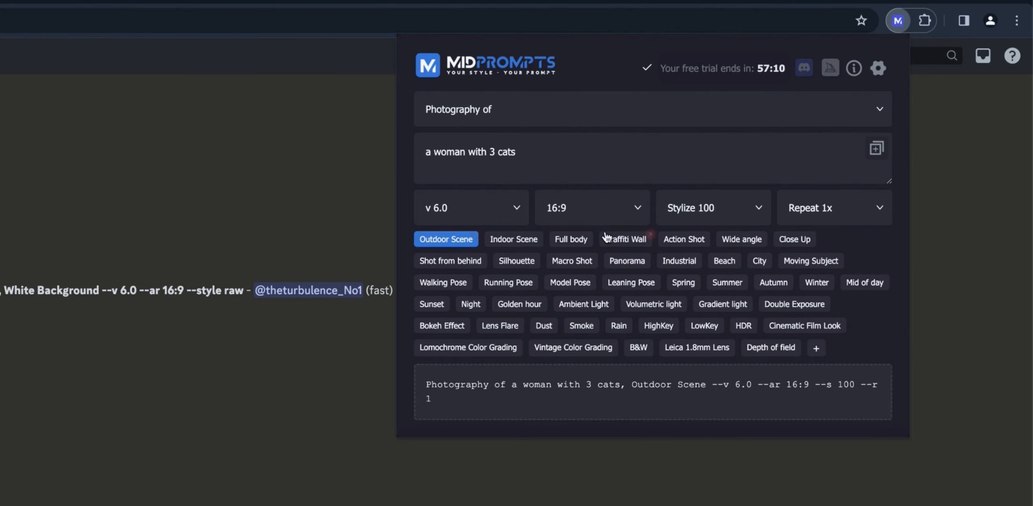
left_click(567, 241)
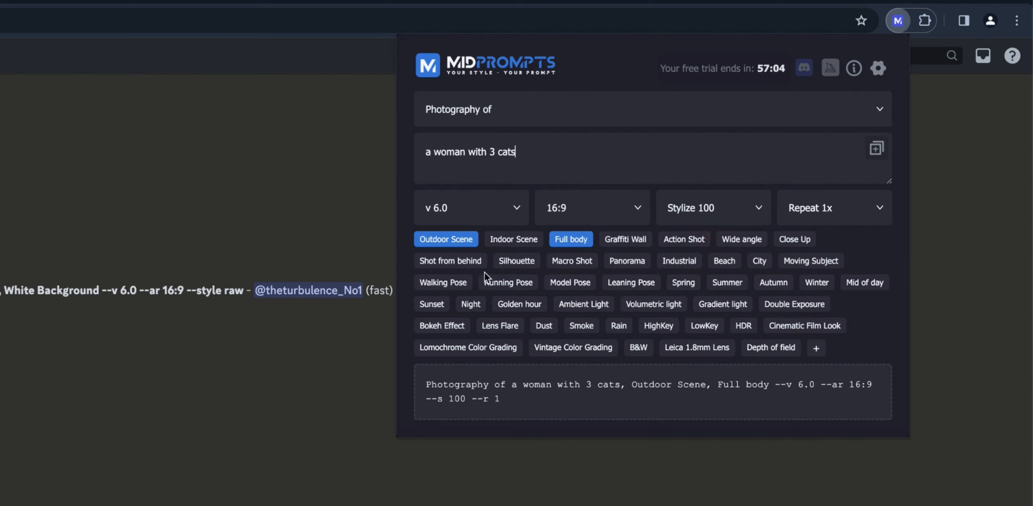
left_click(446, 262)
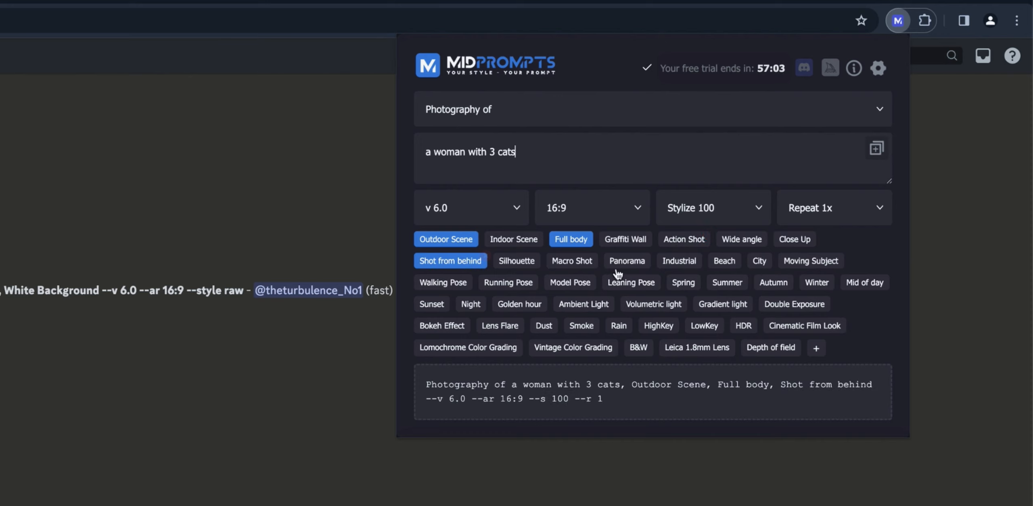
left_click(758, 262)
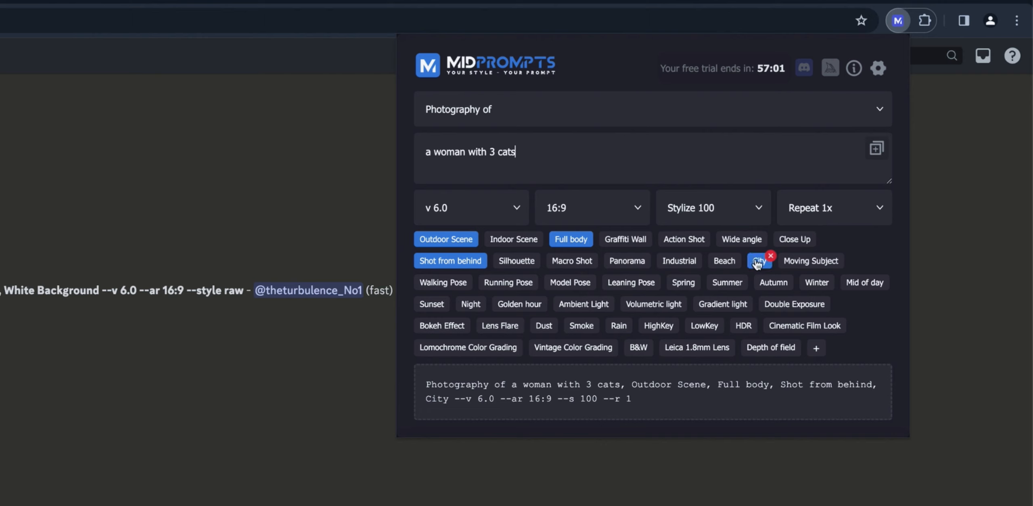
left_click(429, 285)
left_click(727, 282)
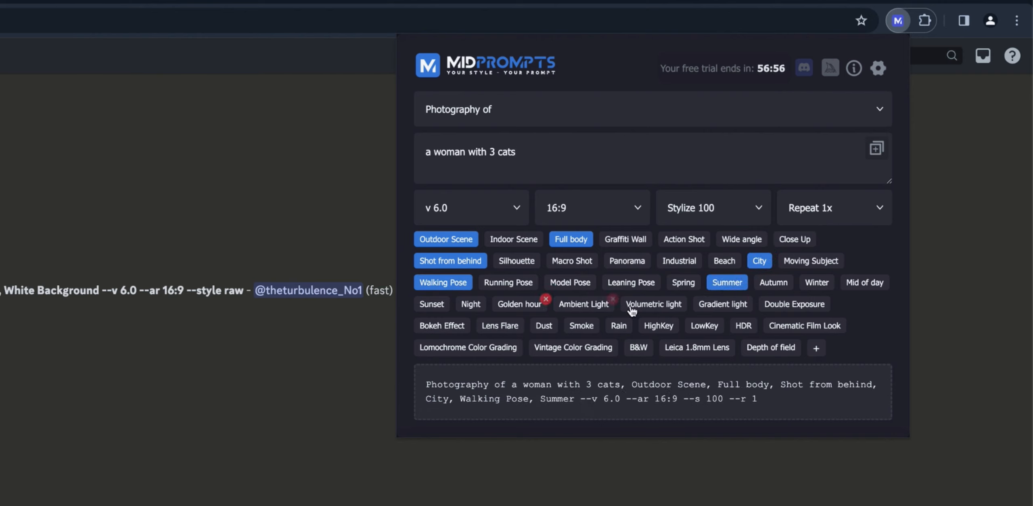
Add the tags Volumetric light, Lens Flare, Bokeh Effect, HDR, Cinematic Film Look, Vintage Color Grading, Leica 1.8mm Lens and Depth of field.
left_click(651, 310)
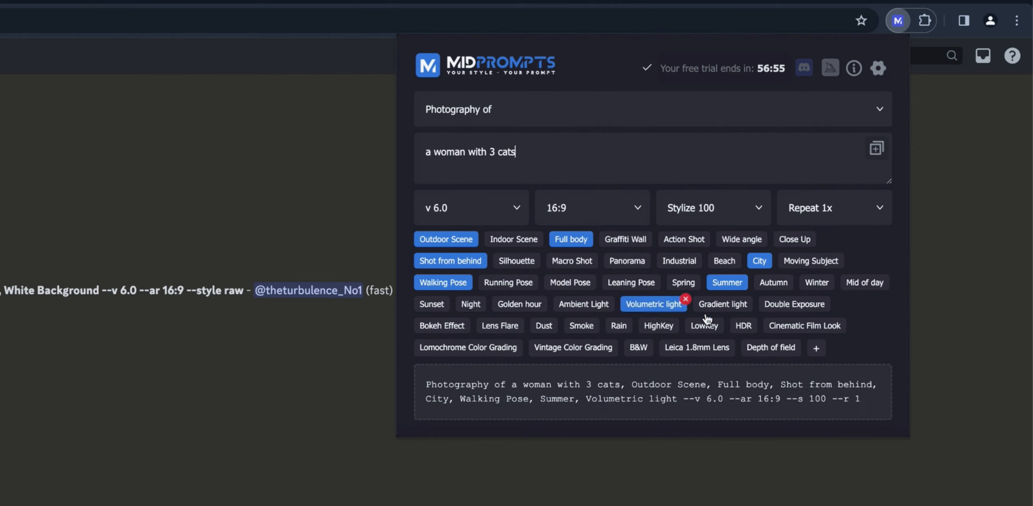
left_click(501, 326)
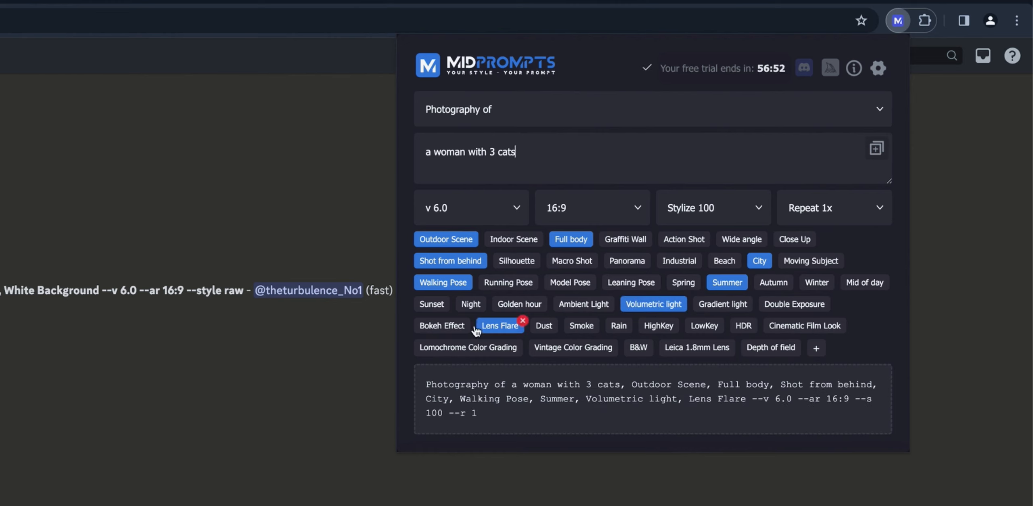
left_click(442, 325)
left_click(743, 327)
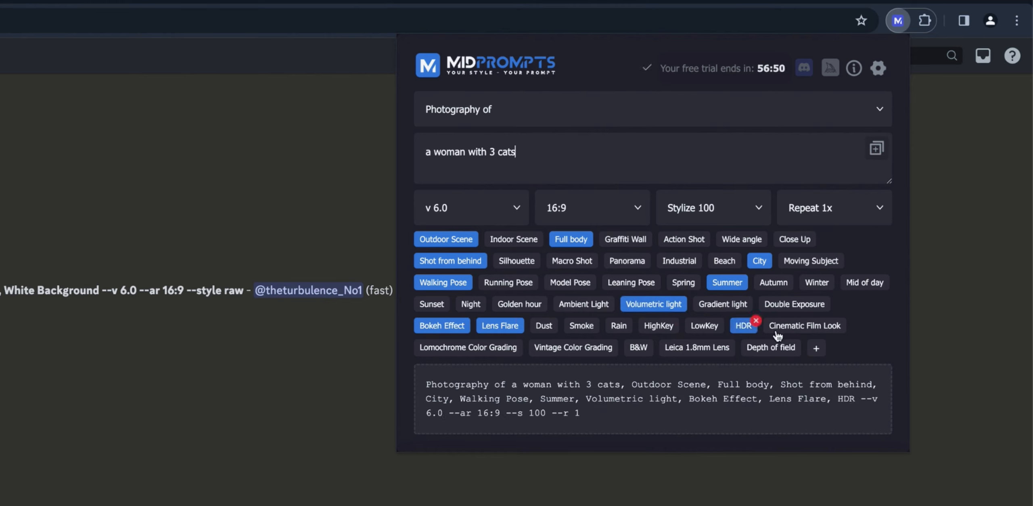
left_click(815, 328)
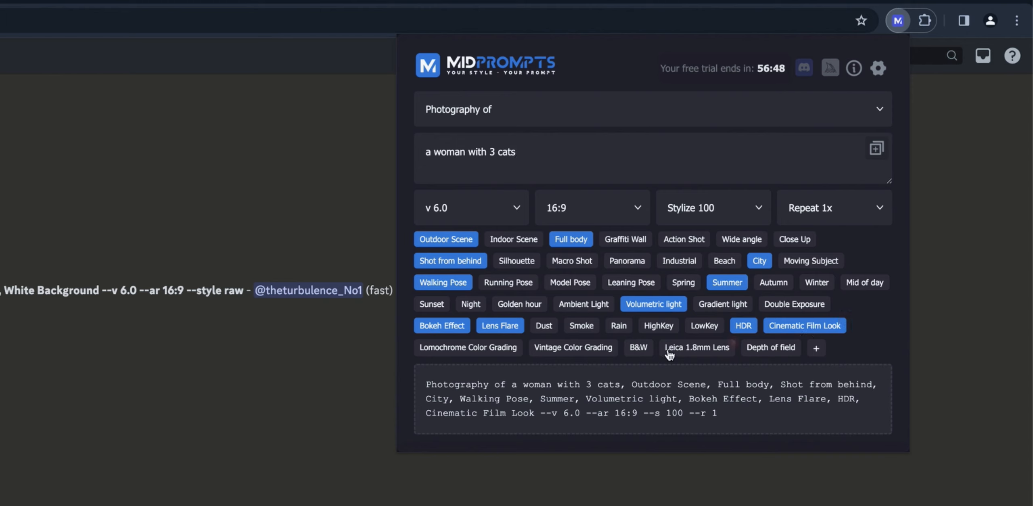
left_click(568, 349)
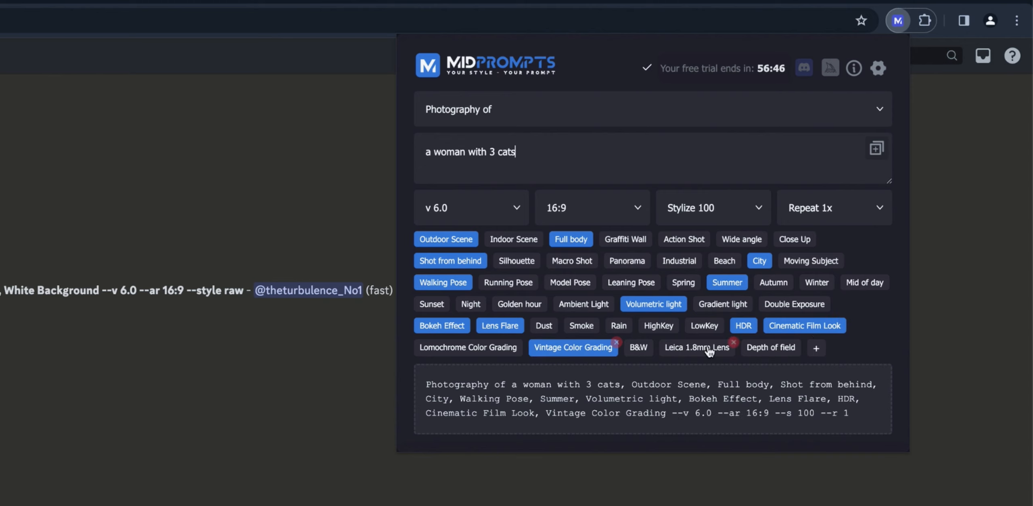
left_click(730, 351)
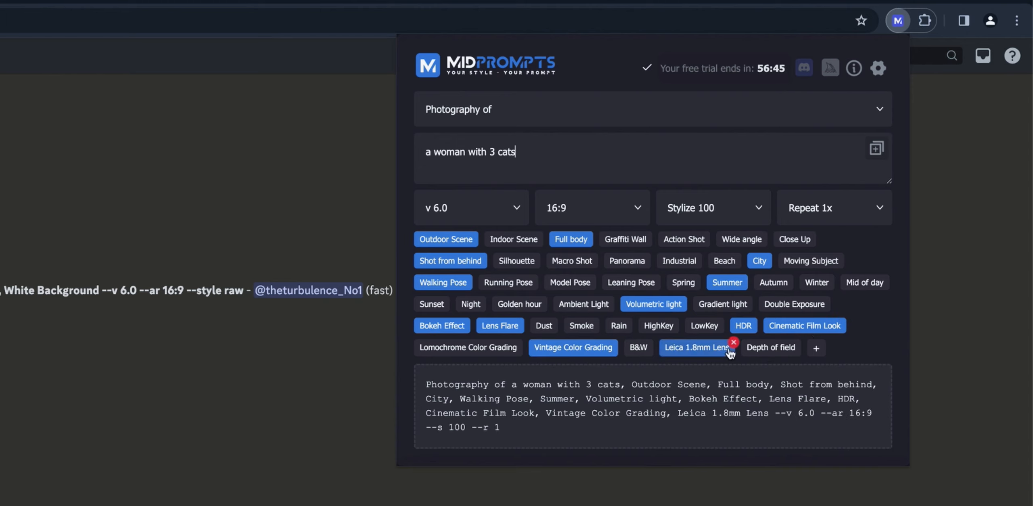
left_click(772, 352)
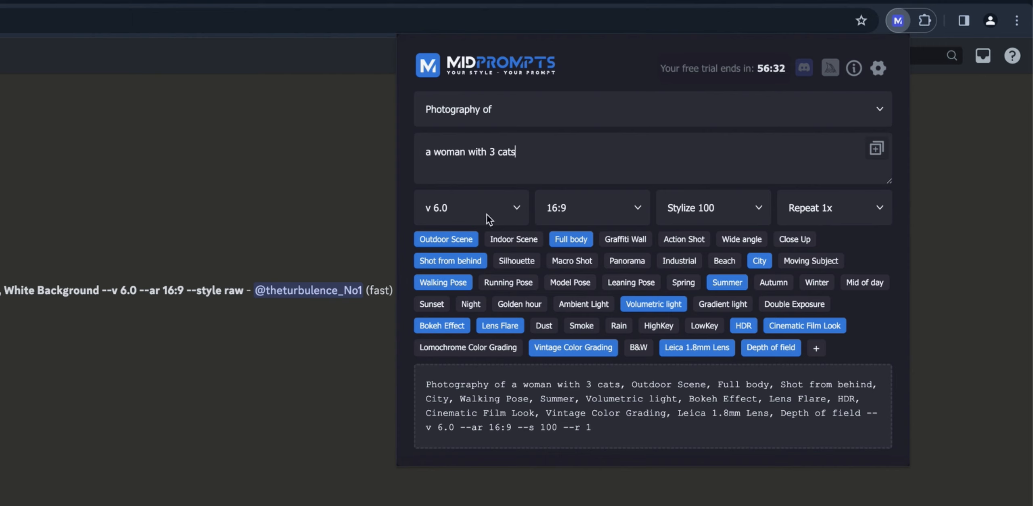
Switch to the Discord chat, replace the short /imagine text with the full generated photography prompt and send it to the Midjourney Bot.
left_click(625, 239)
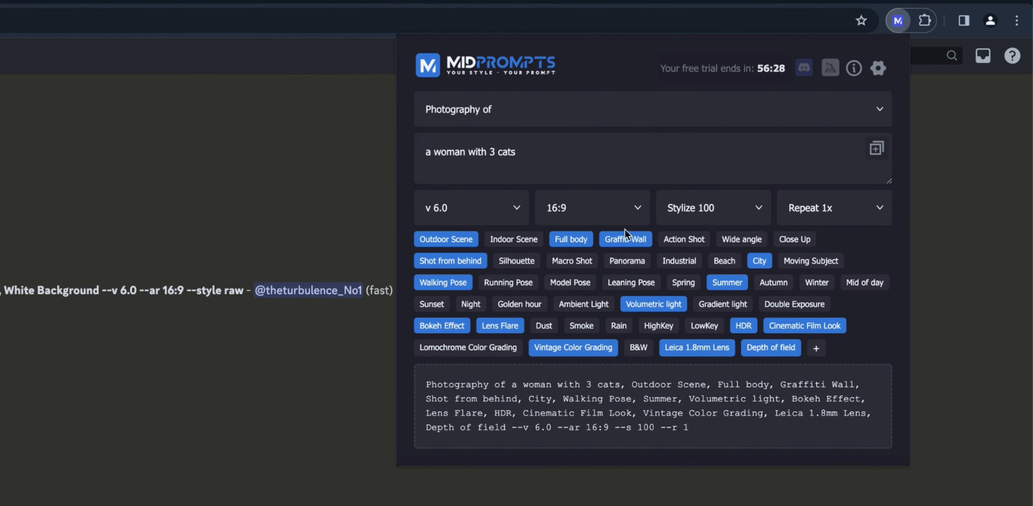
left_click(635, 238)
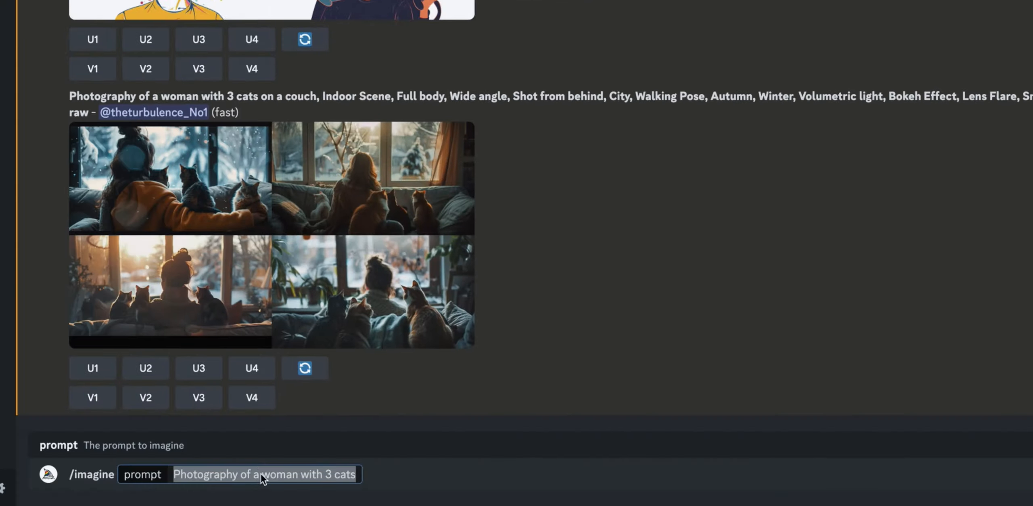
double_click(261, 473)
triple_click(261, 473)
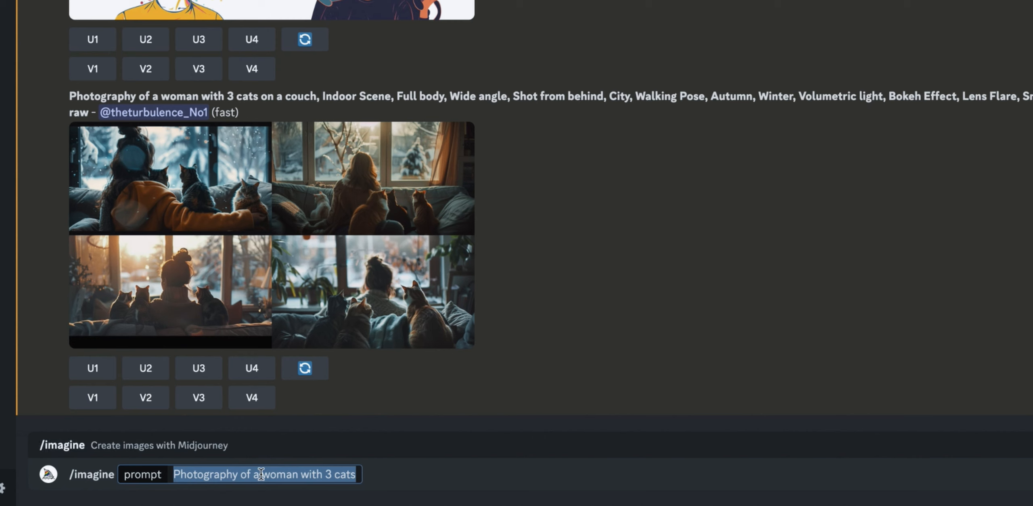
key("ctrl+v")
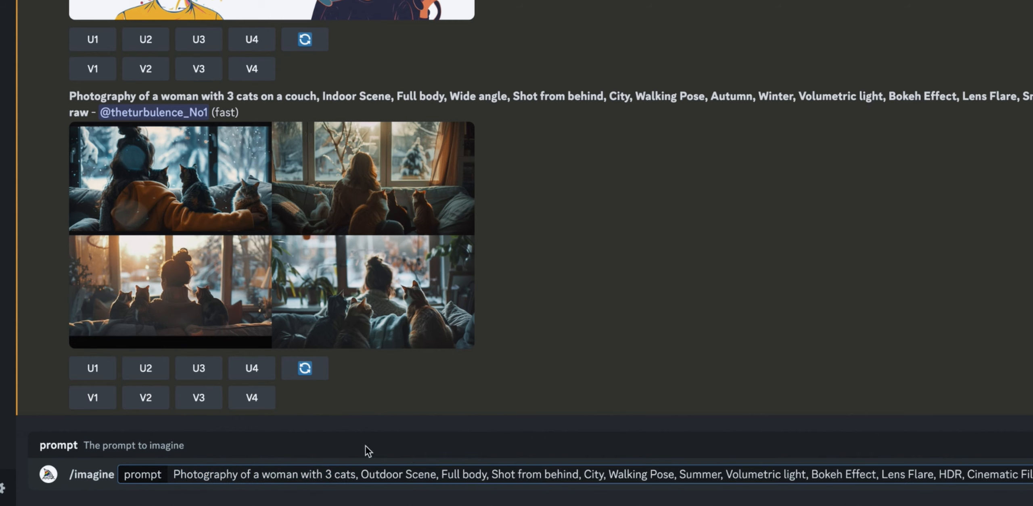
key("Return")
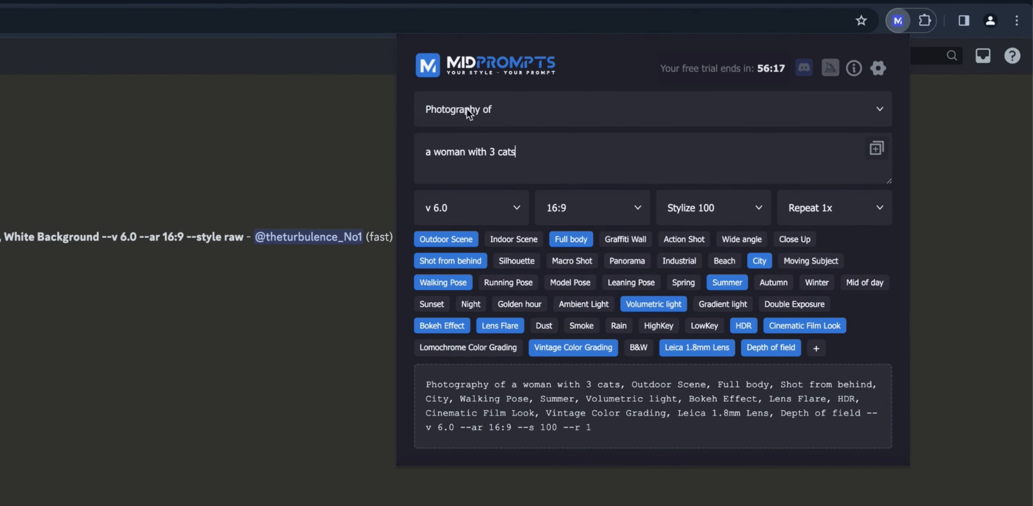
Save the photography prompt as a snapshot in MidPrompts and change the prompt type to Illustration of.
left_click(466, 109)
left_click(881, 153)
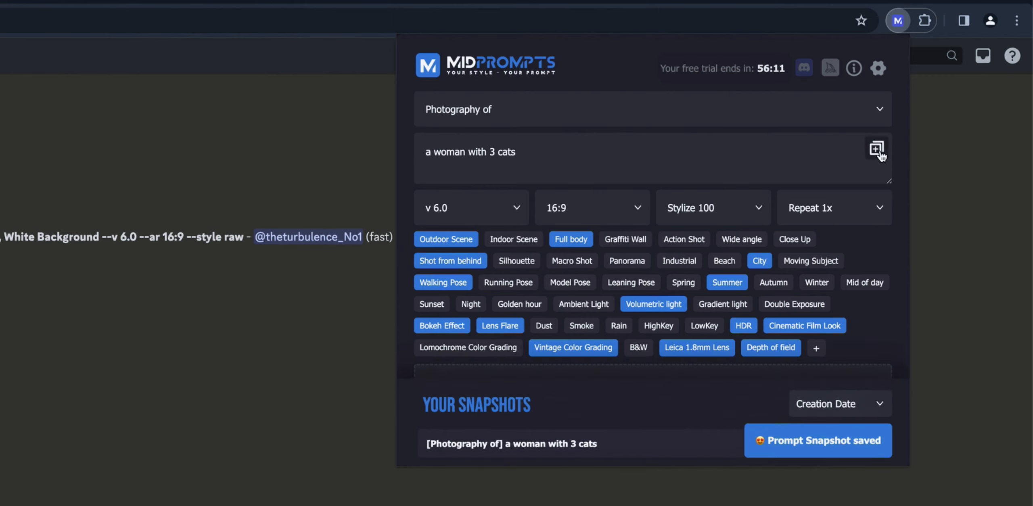
left_click(490, 107)
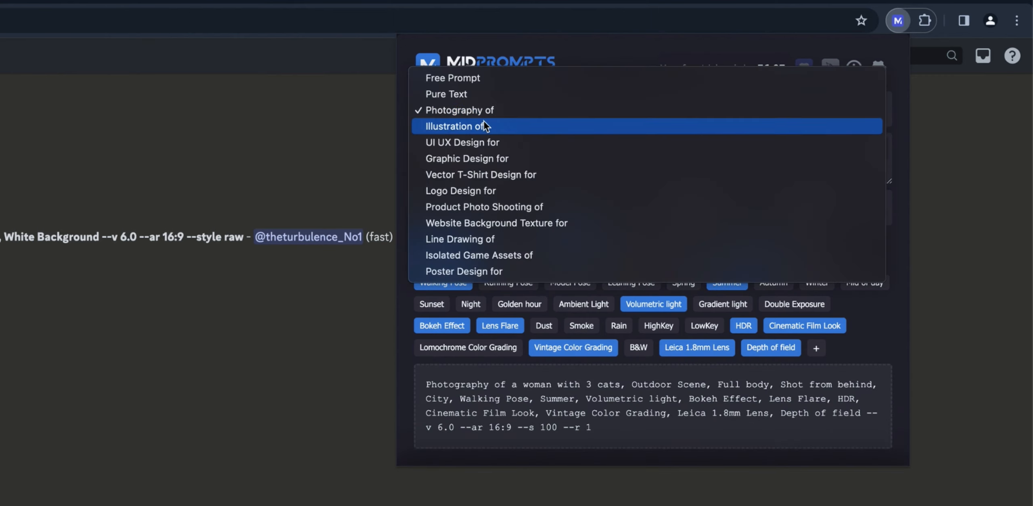
left_click(518, 122)
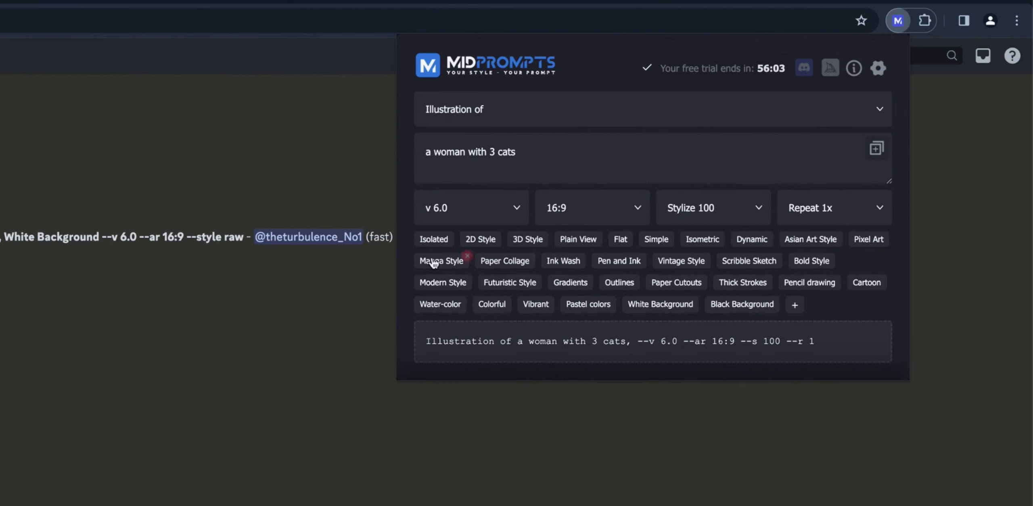
Add the tags Isolated, 2D Style, Simple, Asian Art Style and Manga Style to the illustration prompt.
left_click(433, 239)
left_click(481, 240)
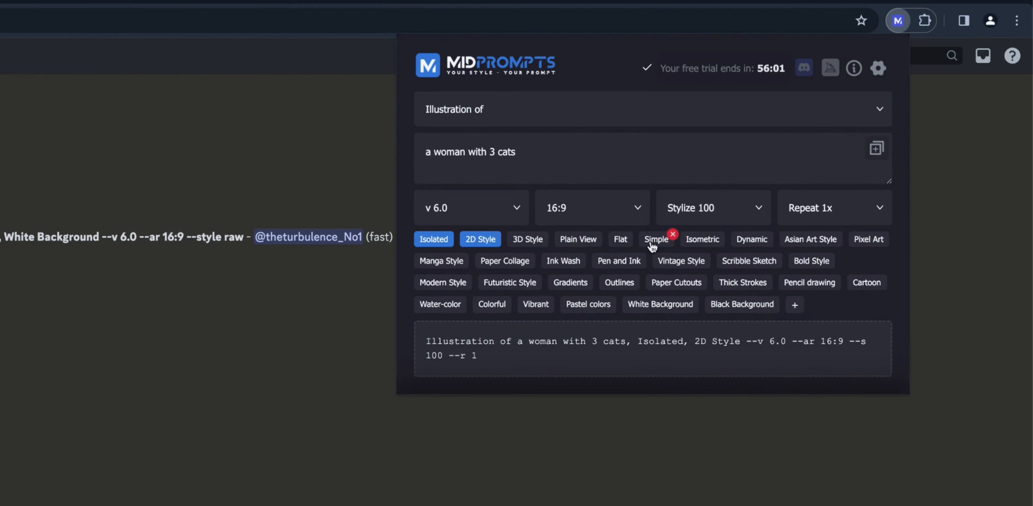
left_click(654, 244)
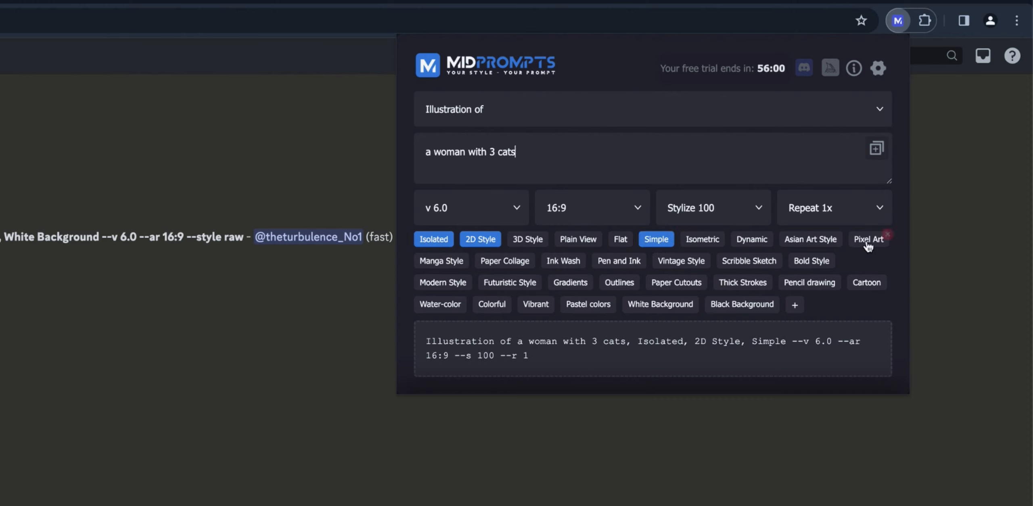
left_click(810, 245)
left_click(456, 263)
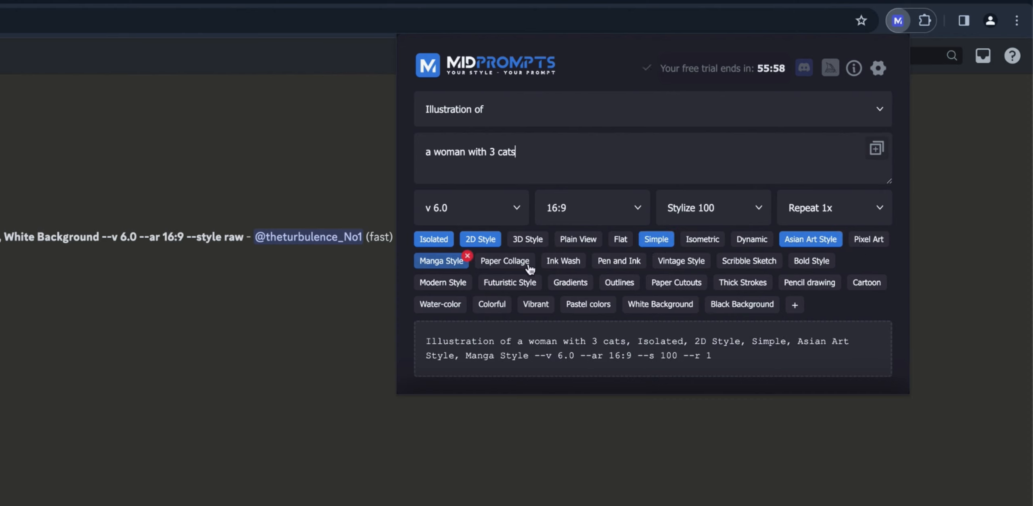
Add the tags Vintage Style, Bold Style, Futuristic Style, Vibrant and White Background, and send the illustration prompt to the Midjourney Bot on Discord.
left_click(680, 262)
left_click(809, 263)
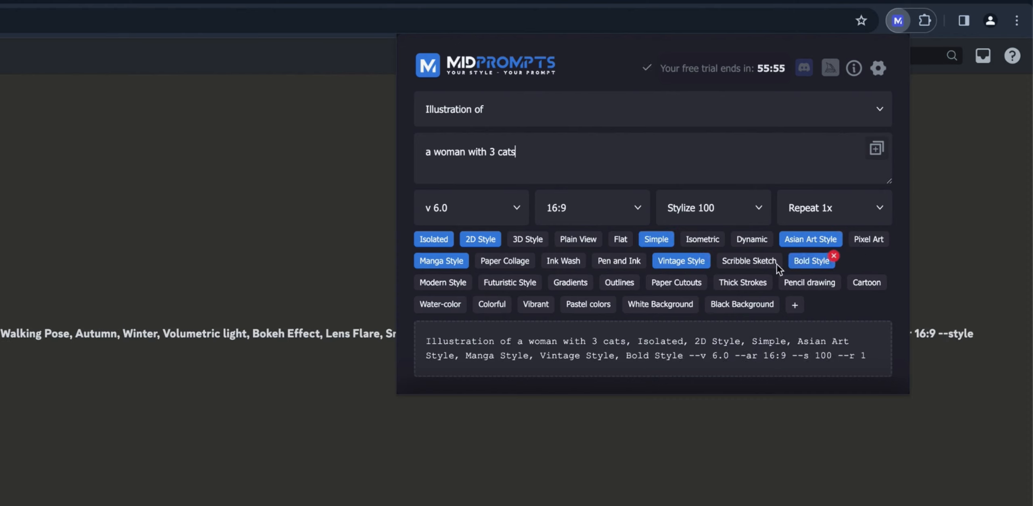
left_click(511, 284)
left_click(536, 307)
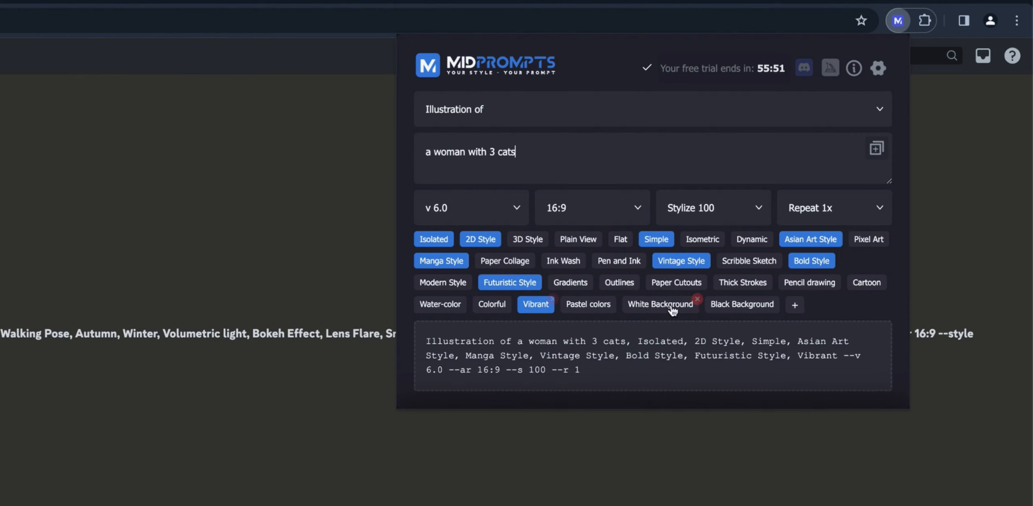
left_click(664, 309)
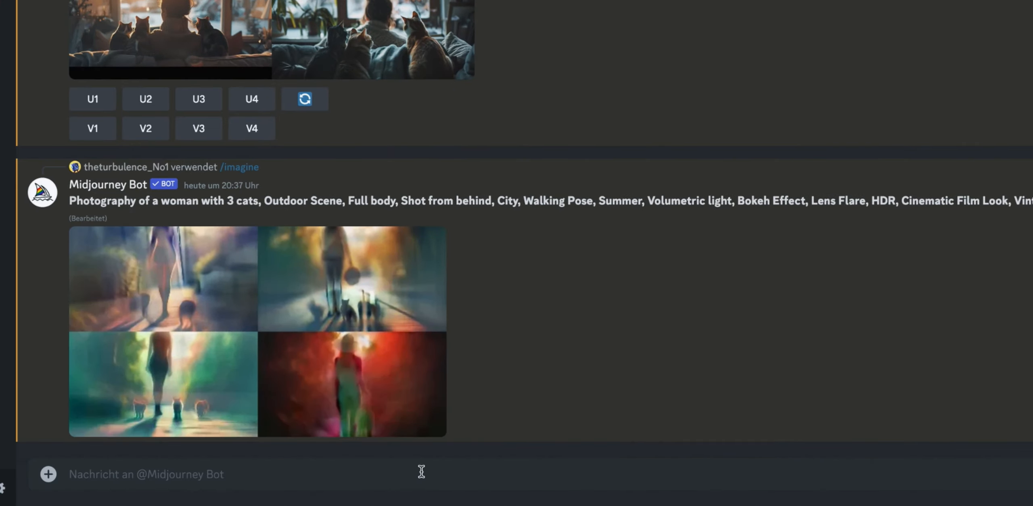
key("ctrl+v")
key("Return")
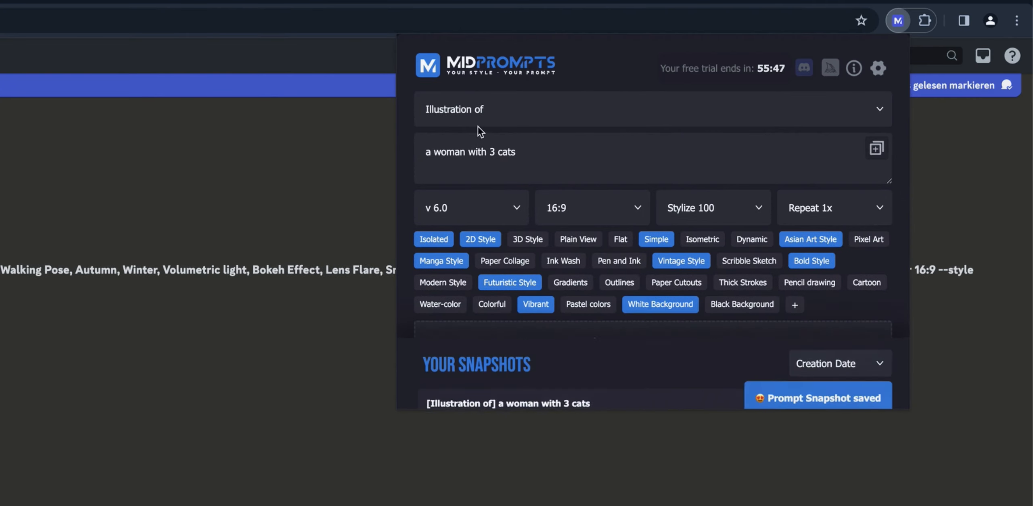
In MidPrompts, change the prompt type to Vector T-Shirt Design for and add the tags Geometric, Broken Brush, Urban Art and Streetart.
left_click(474, 112)
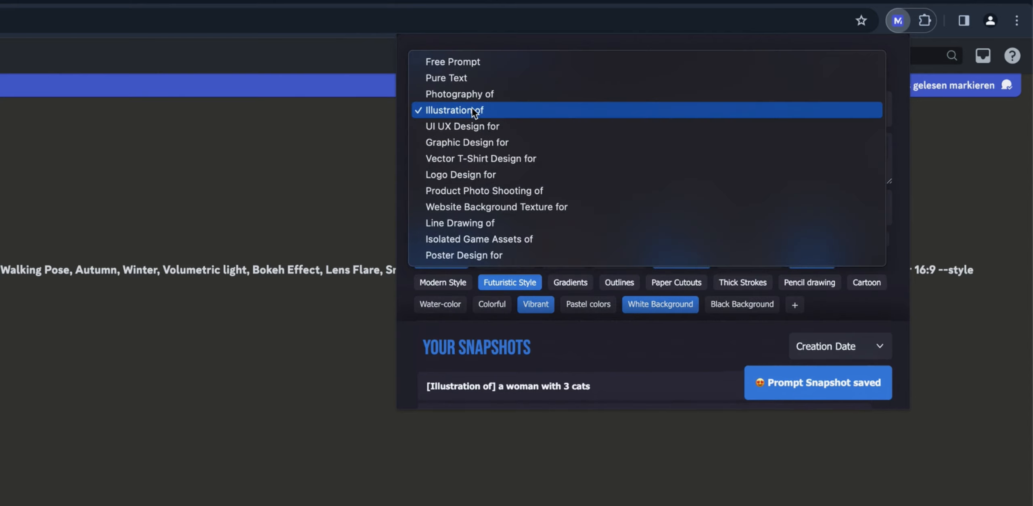
left_click(465, 156)
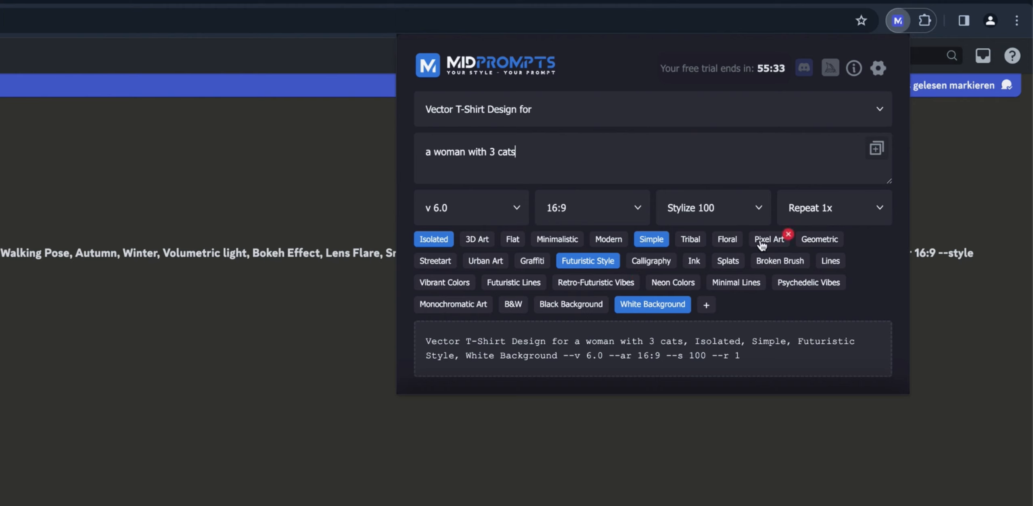
left_click(821, 242)
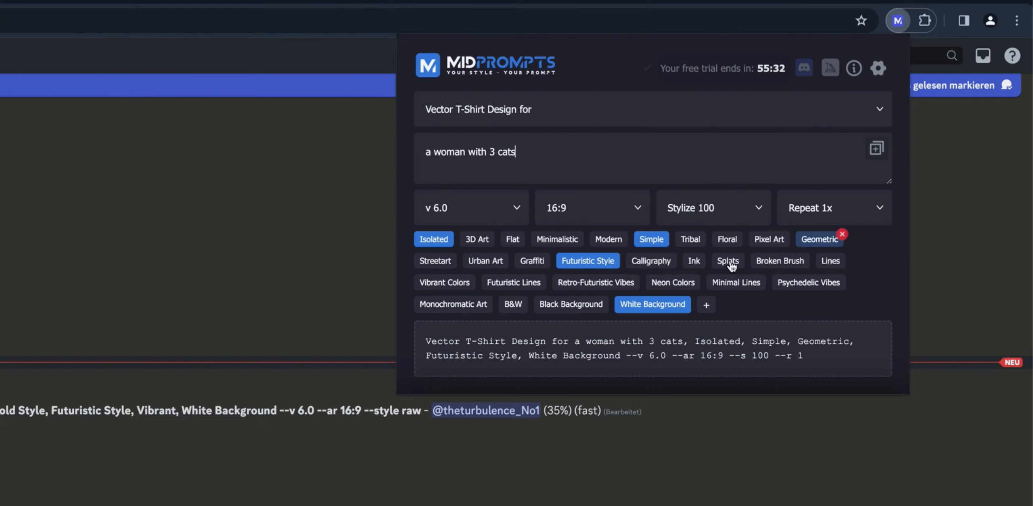
left_click(780, 263)
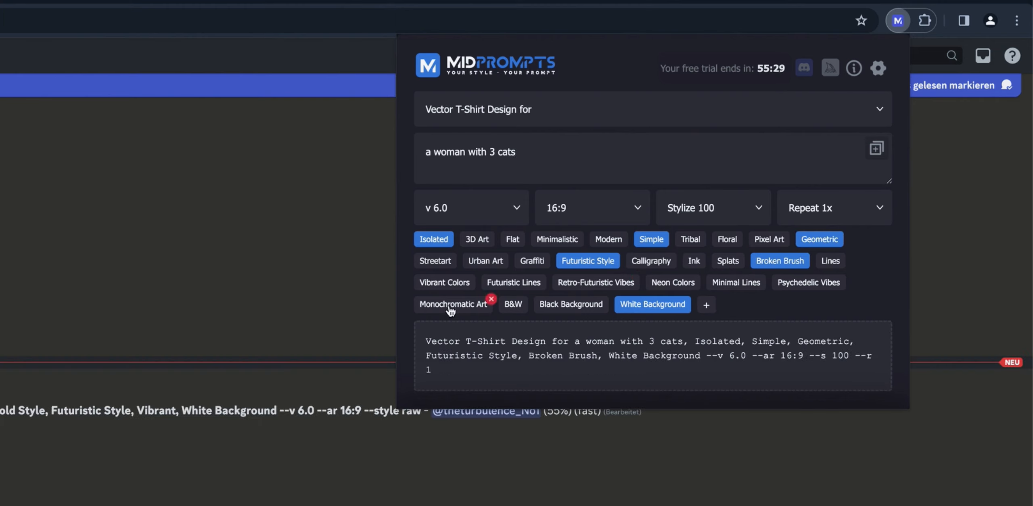
left_click(485, 261)
left_click(435, 260)
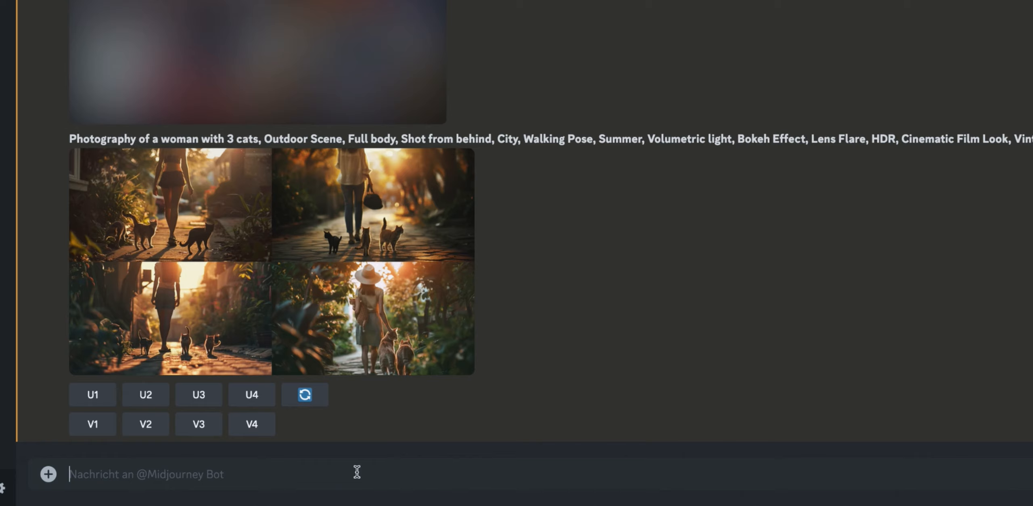
Send the T-shirt design prompt to the Midjourney Bot on Discord and save it as a snapshot in MidPrompts.
key("super+v")
key("Return")
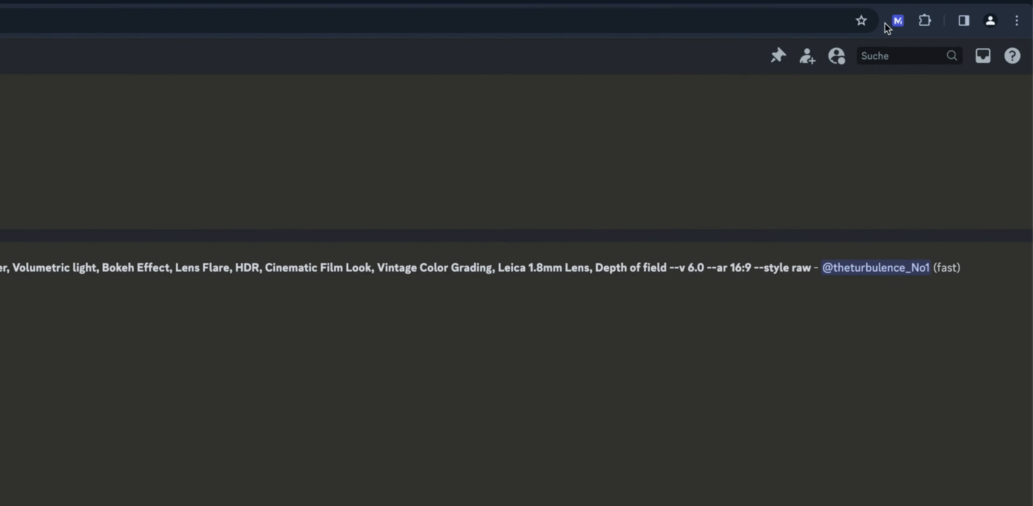
left_click(898, 20)
left_click(876, 148)
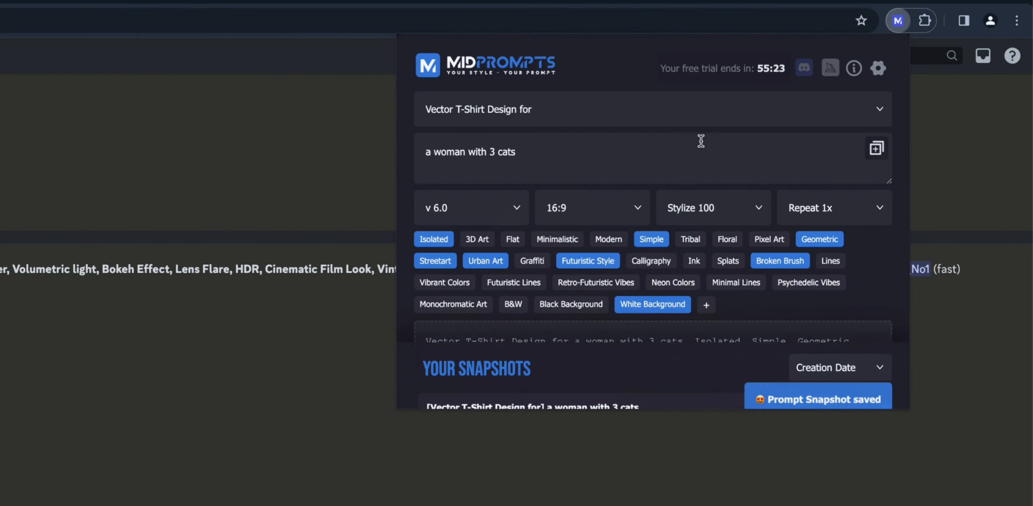
Load the "[Photography of] a woman with 3 cats" snapshot and replace its Summer tag with Winter.
mouse_move(594, 386)
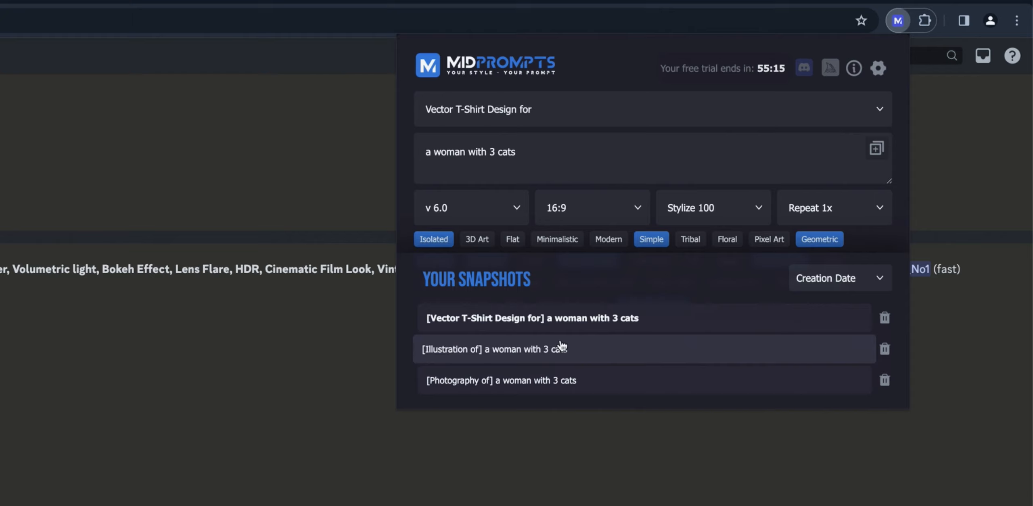
left_click(556, 381)
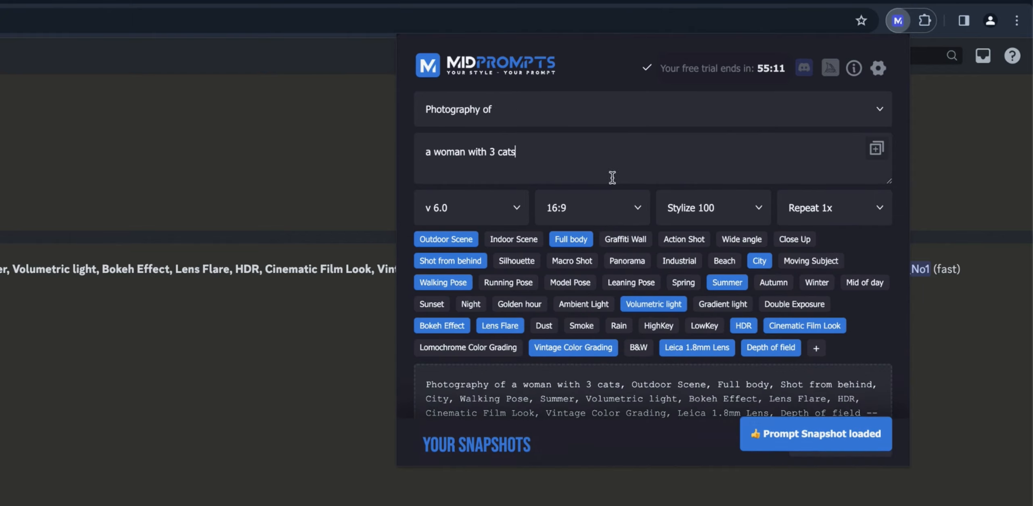
left_click(725, 284)
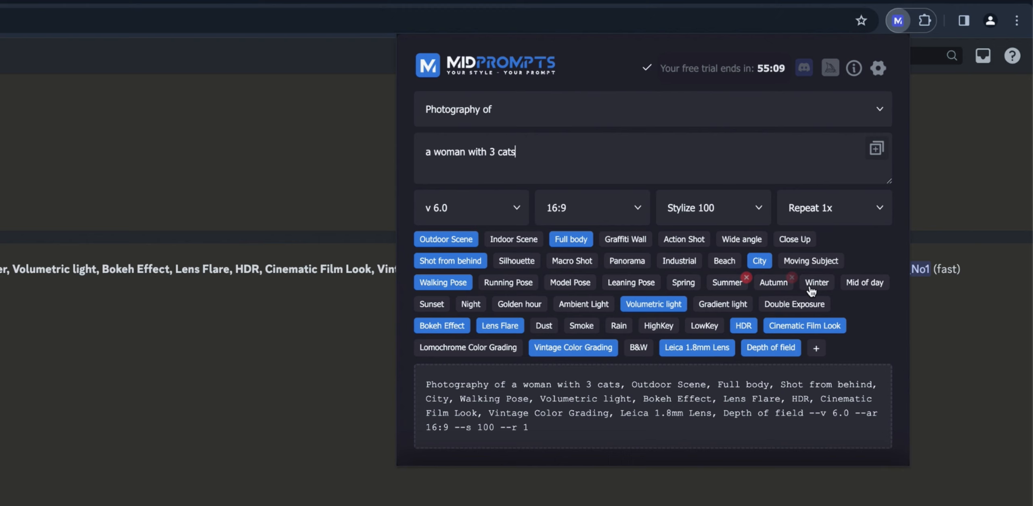
left_click(817, 284)
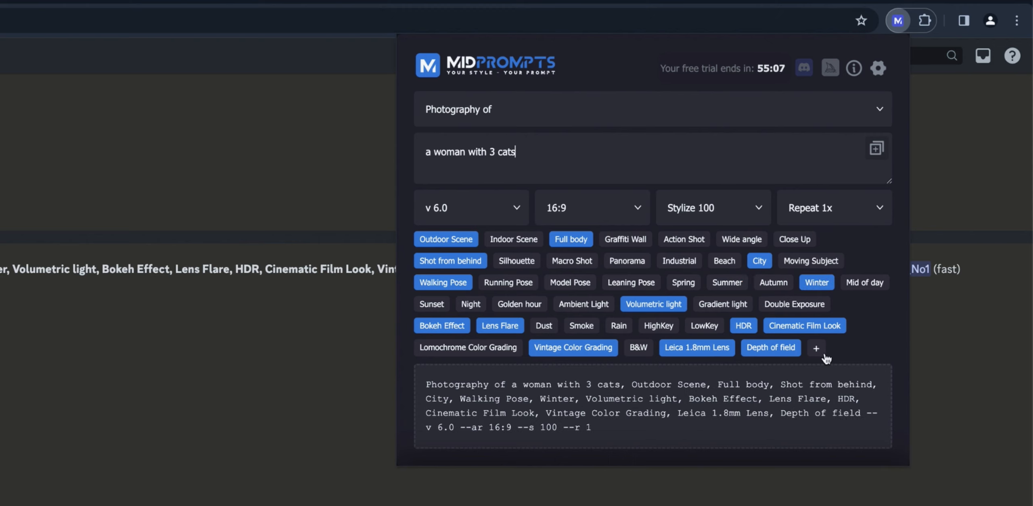
Create a custom tag named Snow, place it directly after Winter and add it to the prompt.
left_click(820, 352)
type("Snow")
key("Return")
mouse_move(818, 355)
left_mouse_down()
mouse_move(679, 336)
mouse_move(573, 343)
mouse_move(541, 323)
mouse_move(762, 313)
mouse_move(686, 319)
mouse_move(629, 297)
mouse_move(883, 292)
mouse_move(846, 284)
left_mouse_up()
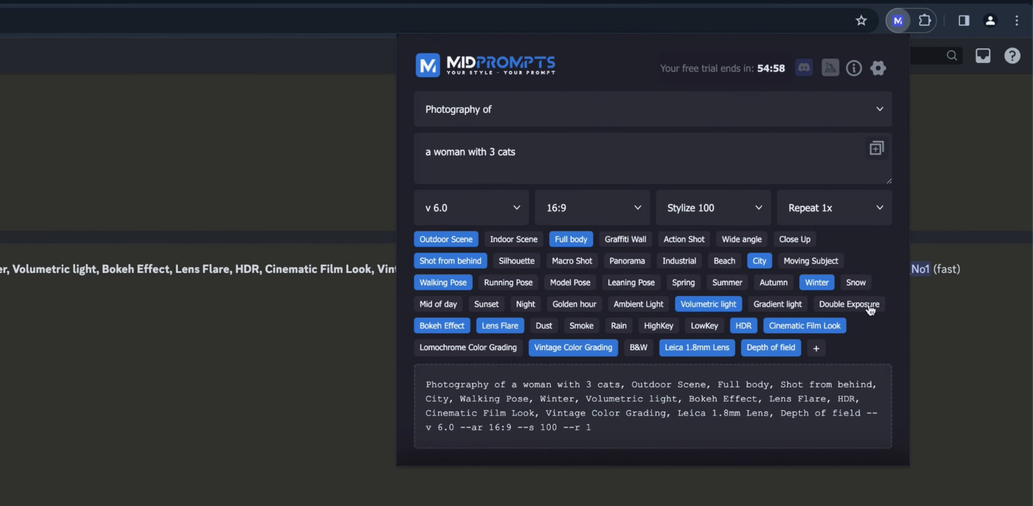
left_click(852, 283)
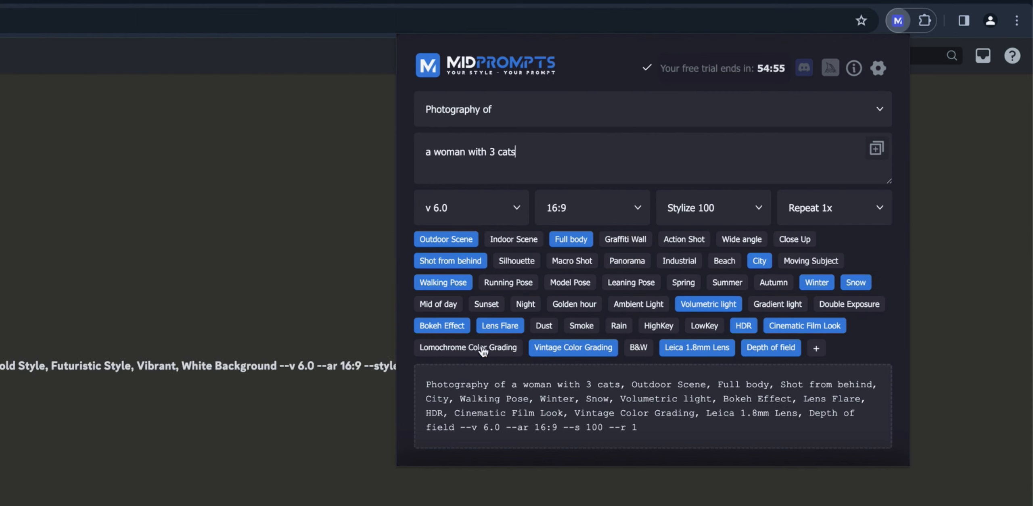
Replace Vintage Color Grading with B&W and Outdoor Scene with Indoor Scene, and remove the Shot from behind tag.
mouse_move(634, 354)
left_click(636, 353)
left_click(578, 353)
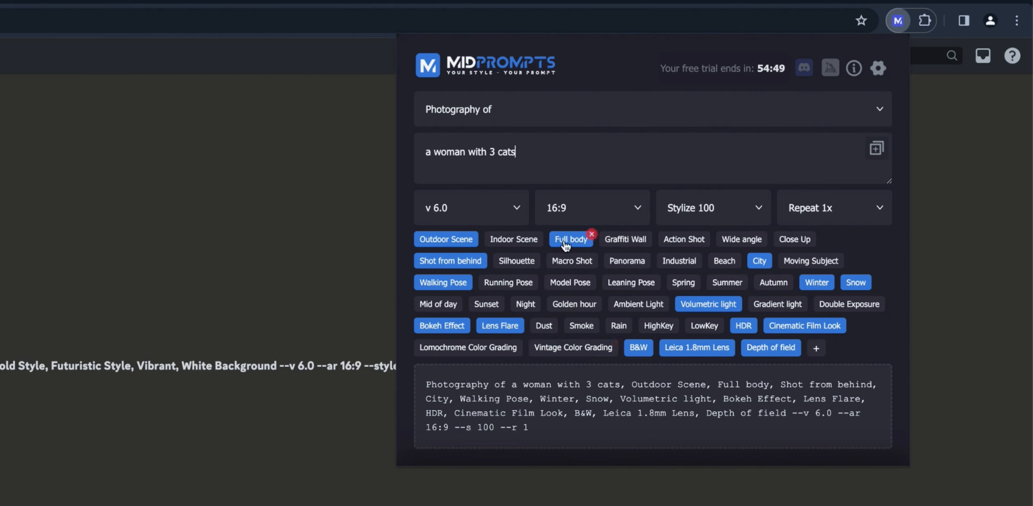
left_click(448, 242)
left_click(500, 242)
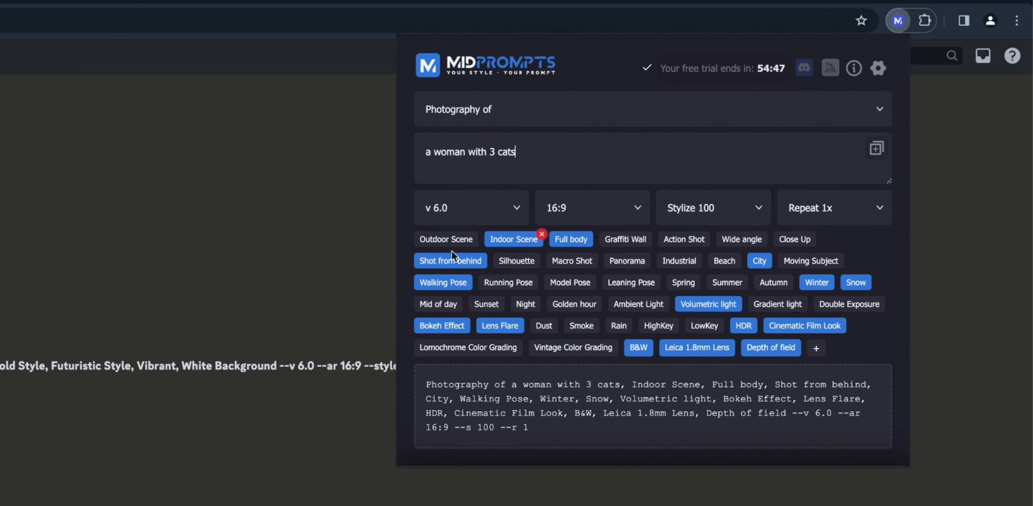
left_click(451, 258)
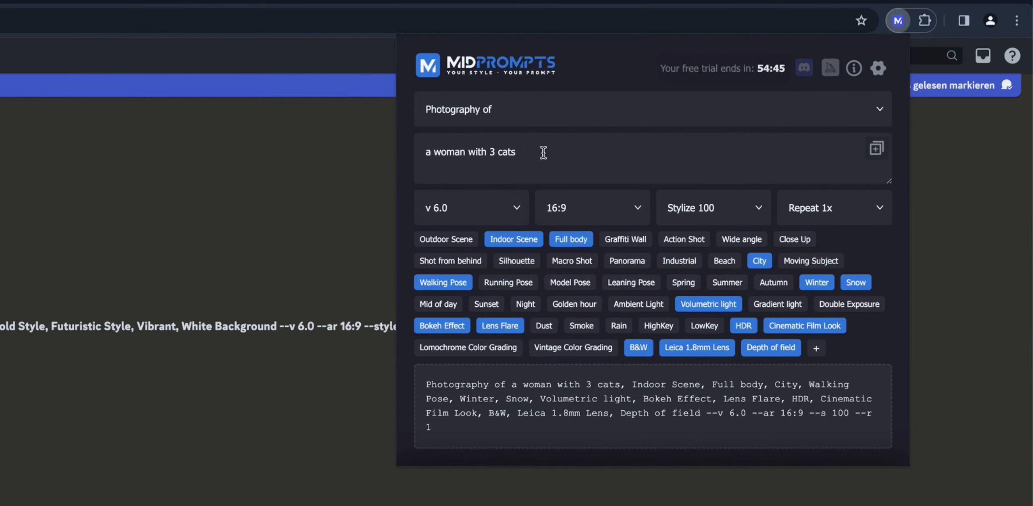
Extend the prompt description to "a woman with 3 cats on a couch".
left_click(543, 152)
type("on a cou")
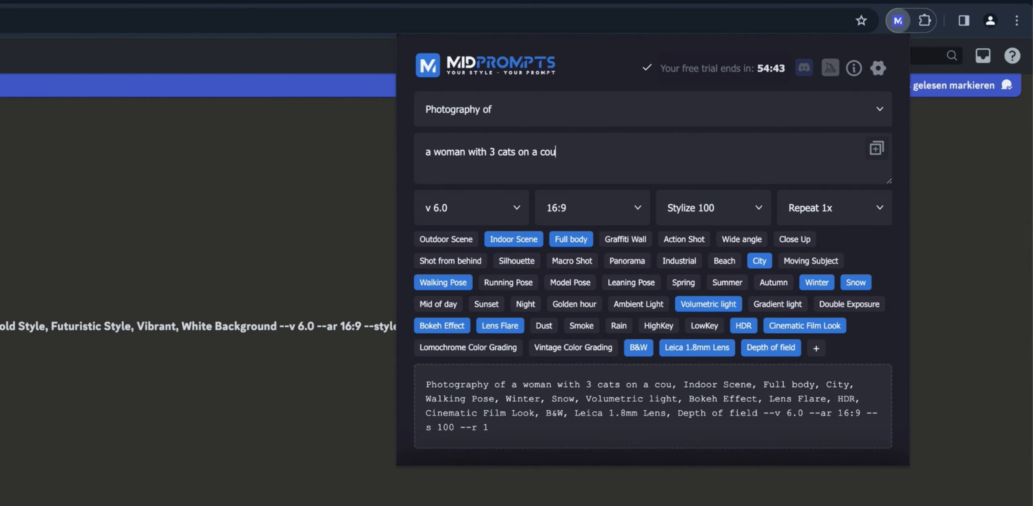
type("ch")
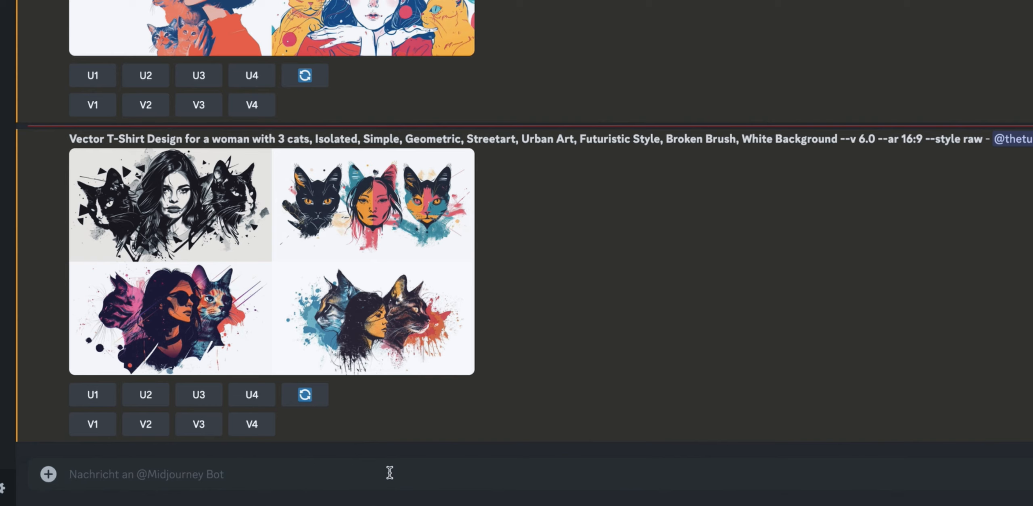
Send the couch photography prompt to the Midjourney Bot on Discord and save it as a snapshot in MidPrompts.
key("super+v")
key("Return")
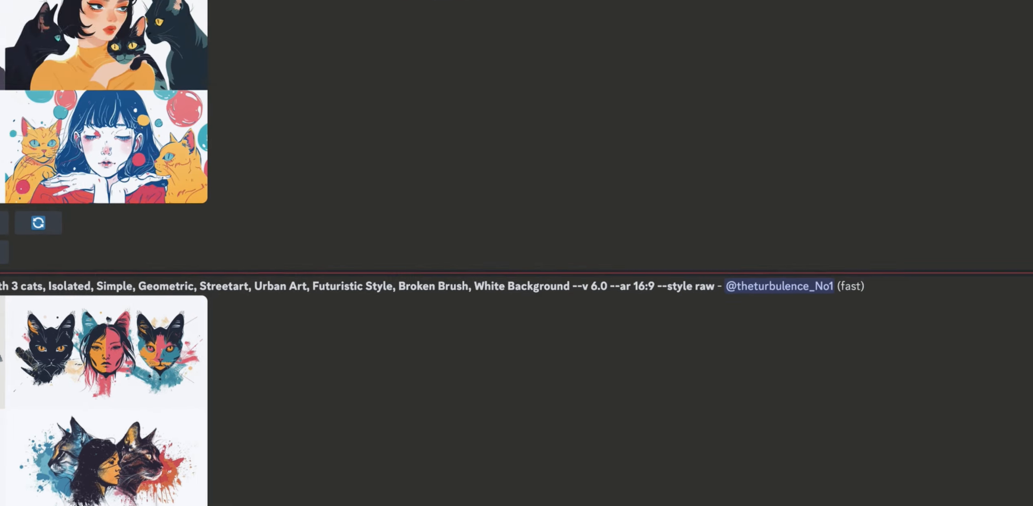
left_click(904, 22)
left_click(880, 153)
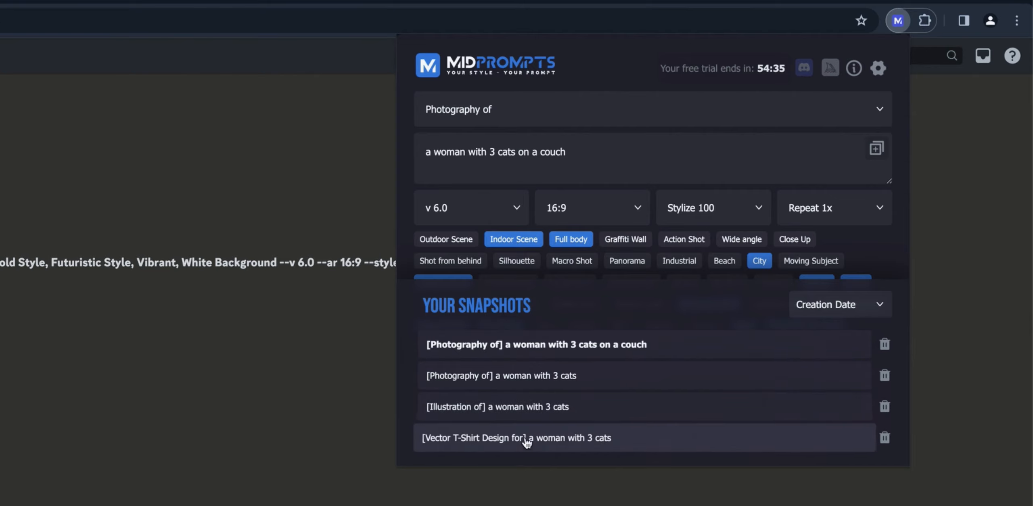
Load the saved photography, illustration and T-shirt snapshots in turn, finishing with the couch photography snapshot.
left_click(537, 377)
left_click(537, 407)
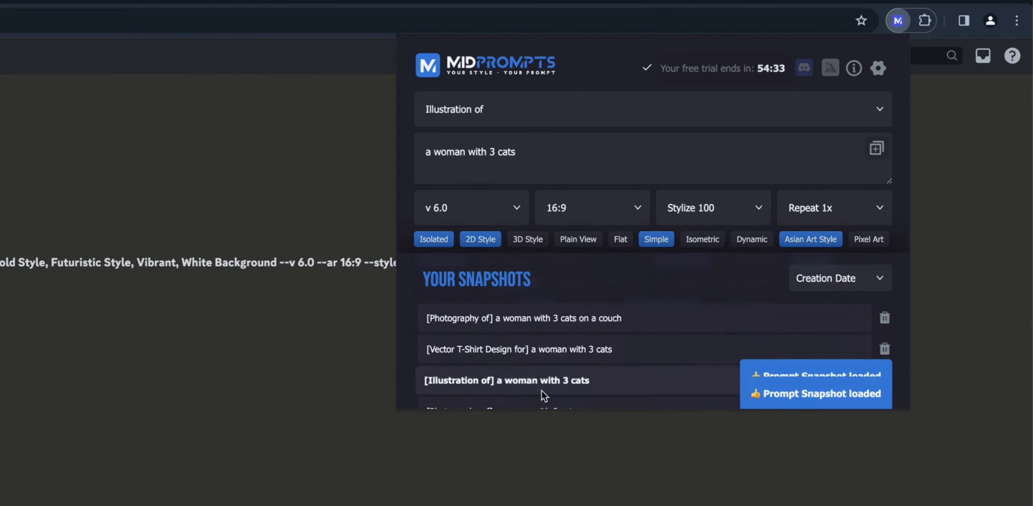
left_click(537, 436)
left_click(543, 407)
left_click(556, 317)
left_click(570, 288)
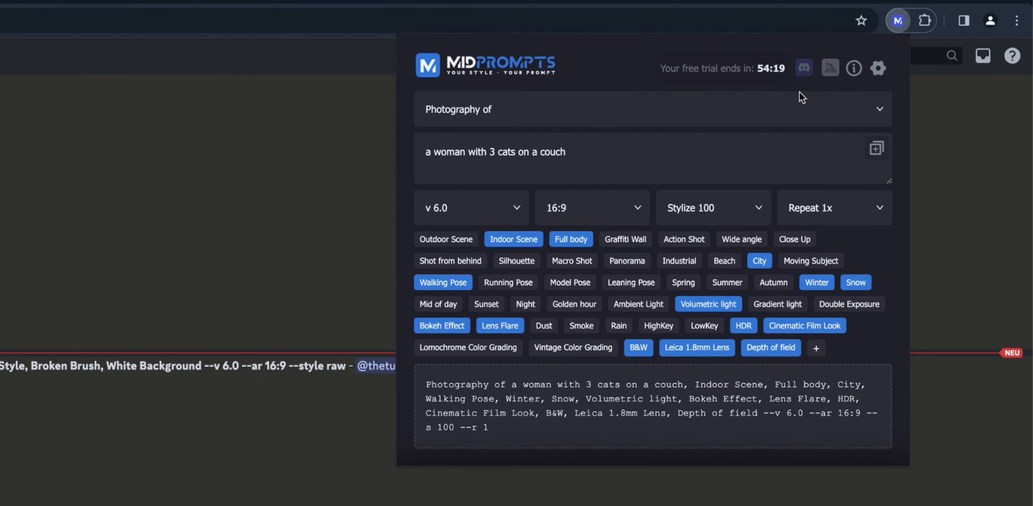
In the settings, rename the Poster Design for topic to "Poster Design forsdfgdfgsd" and move it up two places, above Line Drawing of.
left_click(882, 71)
scroll(646, 211, "down", 8)
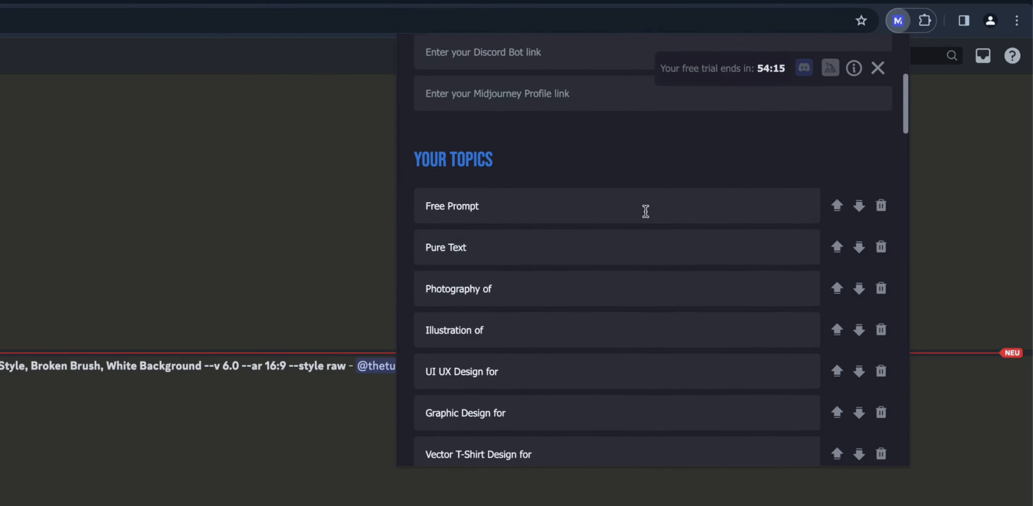
scroll(607, 298, "down", 6)
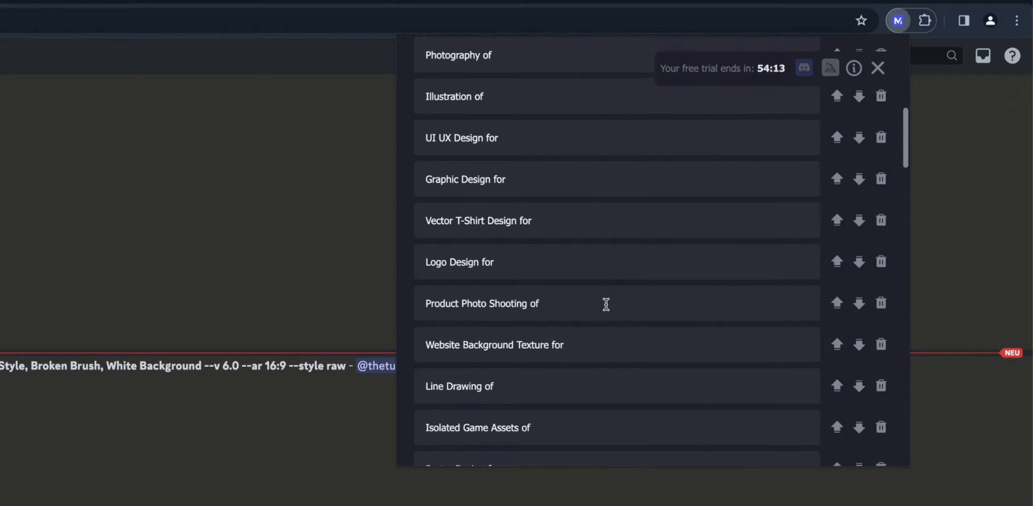
scroll(606, 305, "down", 5)
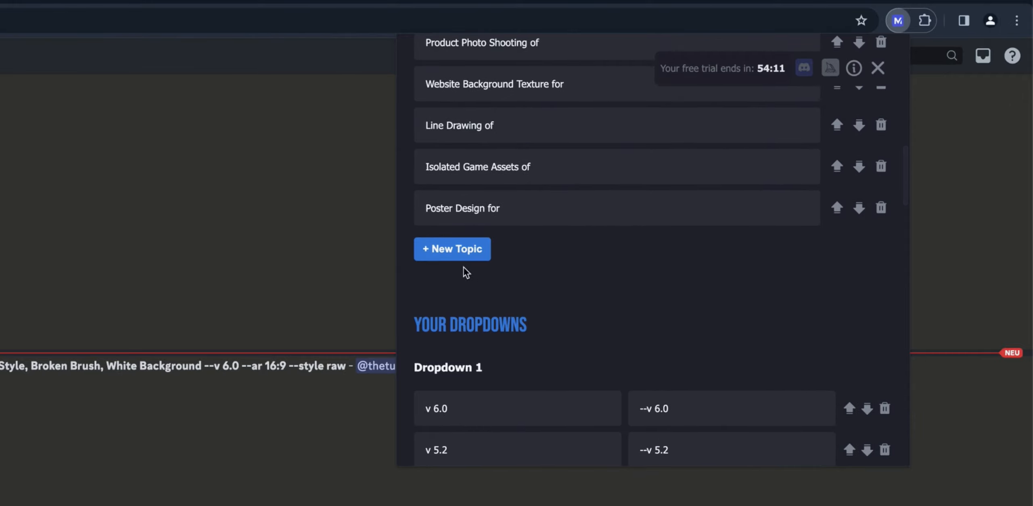
left_click(544, 209)
type("sdfgdfgsd")
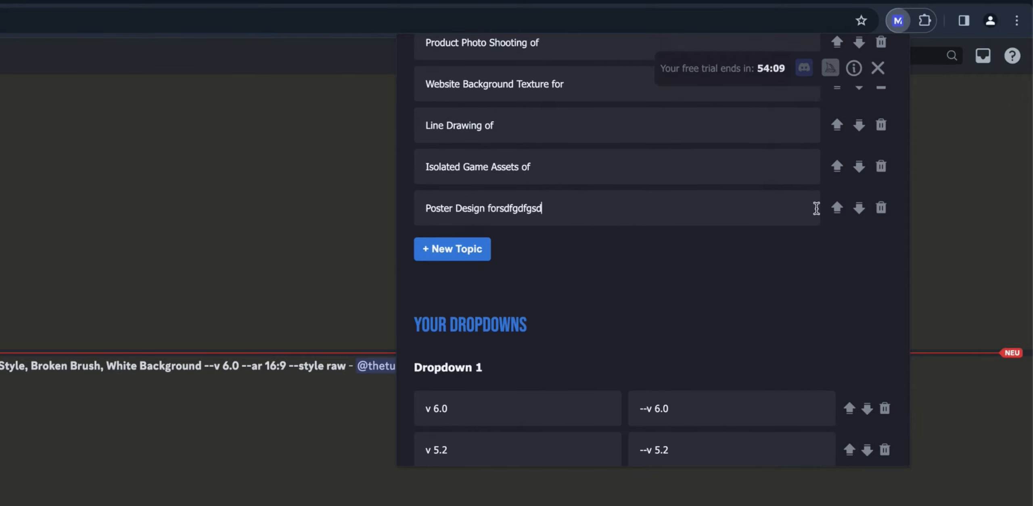
left_click(837, 208)
left_click(837, 167)
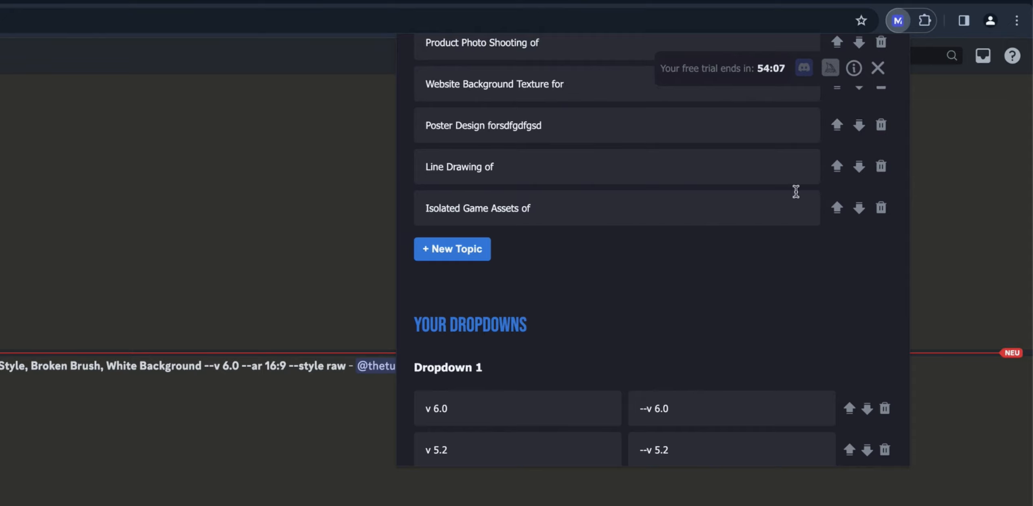
Add a new topic named "asdfasdfasf", leave the settings and show the prompt's list of available topics.
left_click(464, 249)
left_click(545, 253)
type("asdfasdfasf")
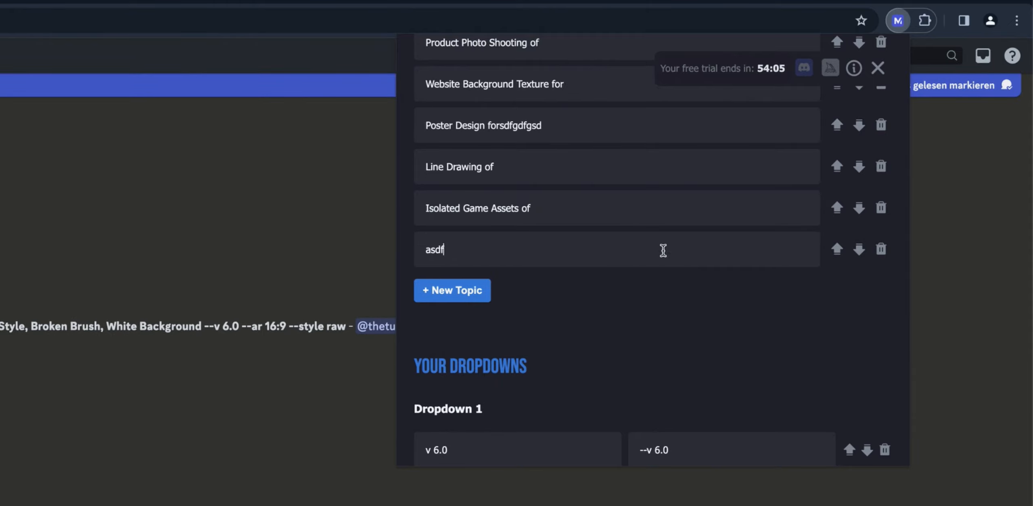
left_click(878, 67)
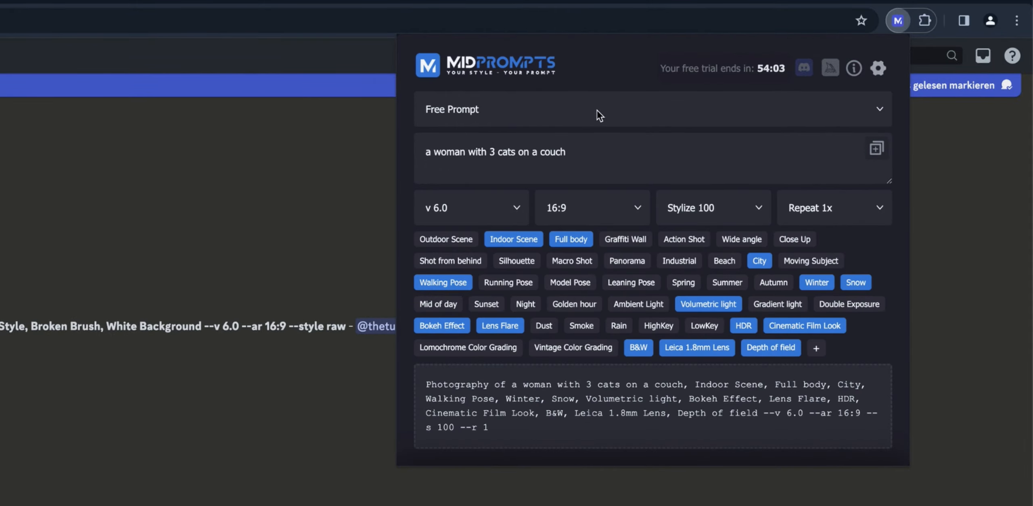
left_click(568, 109)
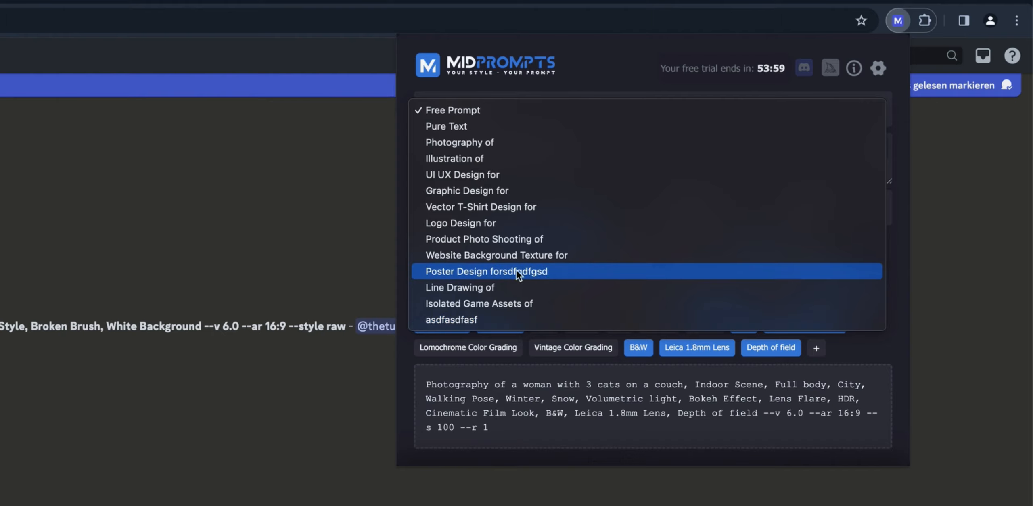
Review the customizable options of Dropdowns 1 to 4 and the license and profile link fields in the settings.
left_click(879, 73)
left_click(878, 73)
scroll(512, 288, "down", 10)
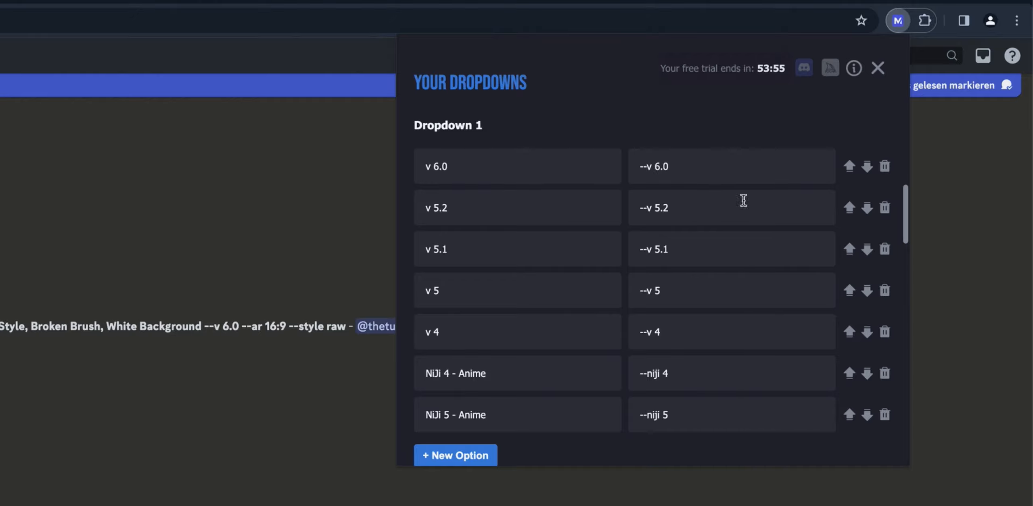
scroll(819, 200, "down", 10)
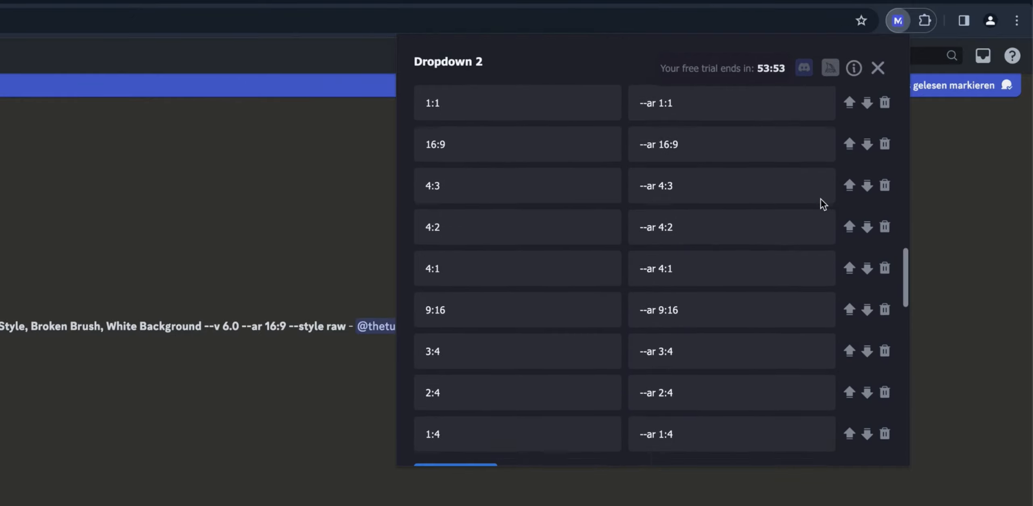
scroll(820, 199, "down", 15)
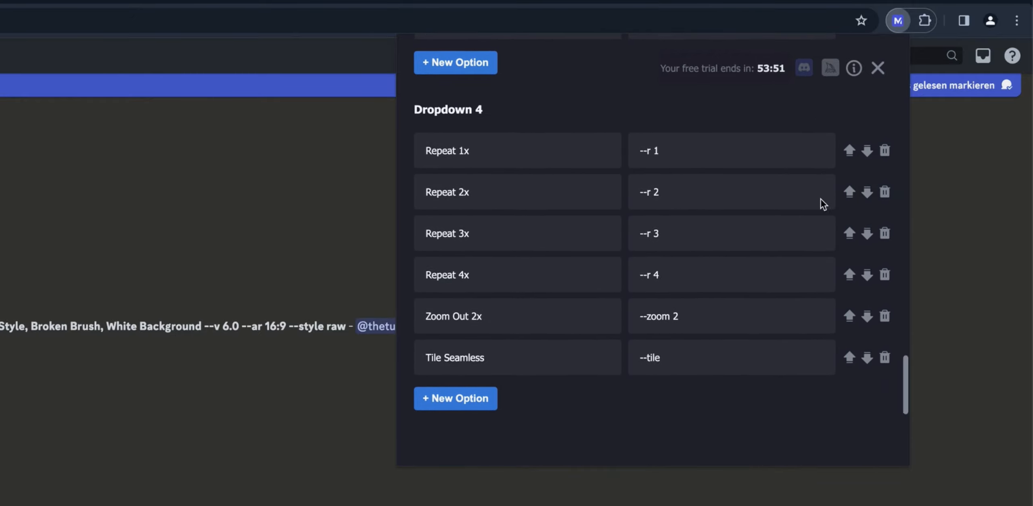
scroll(823, 232, "up", 15)
scroll(822, 240, "up", 15)
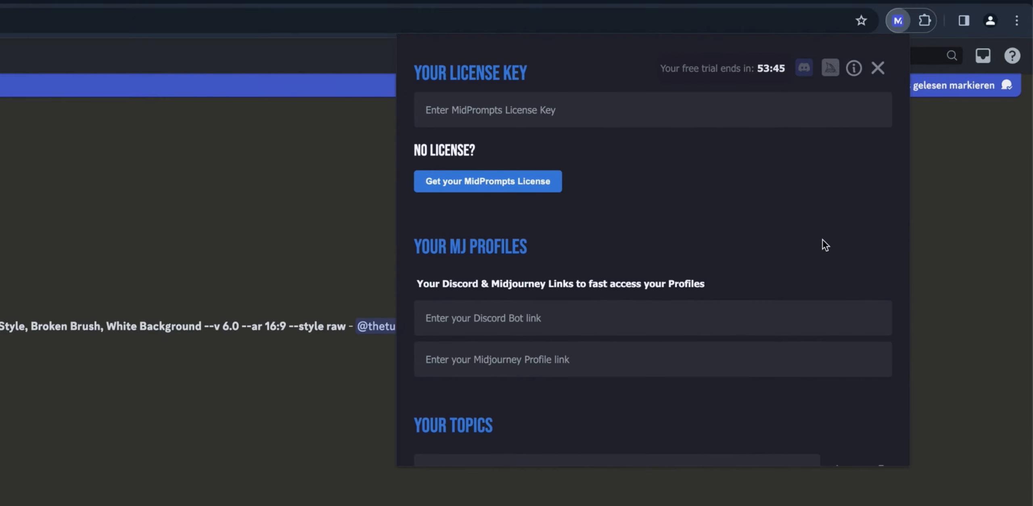
left_click(881, 78)
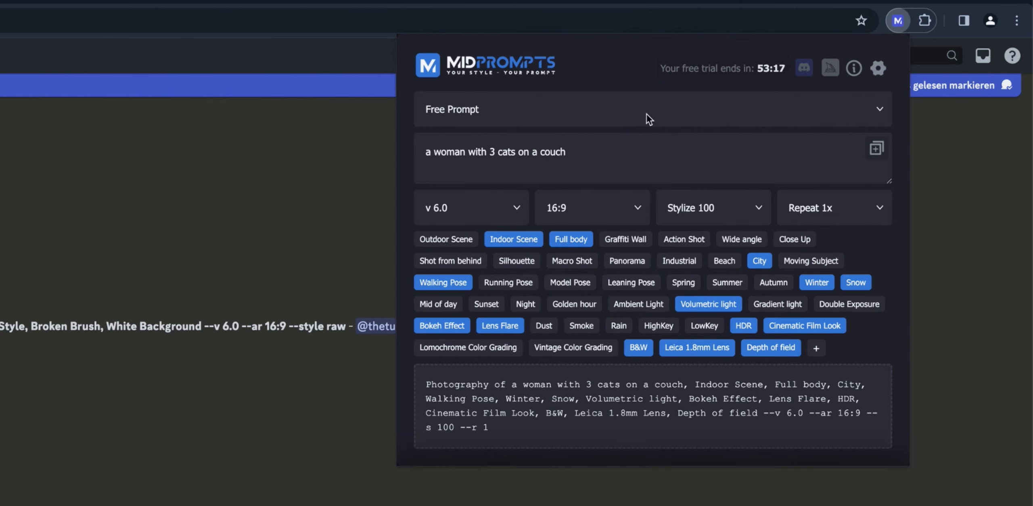
Open the MidPrompts license page on Gumroad from the settings and examine the Lifetime License offer.
left_click(877, 69)
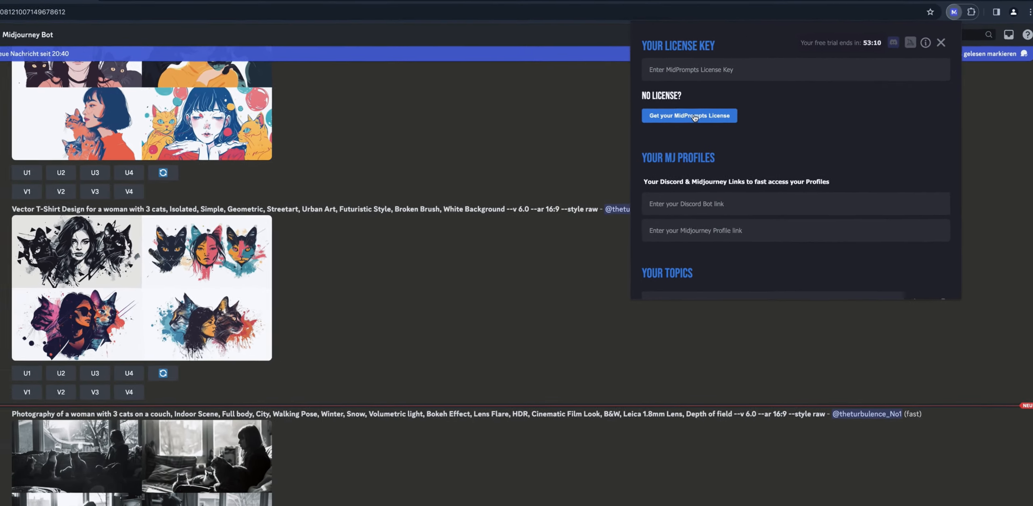
left_click(640, 137)
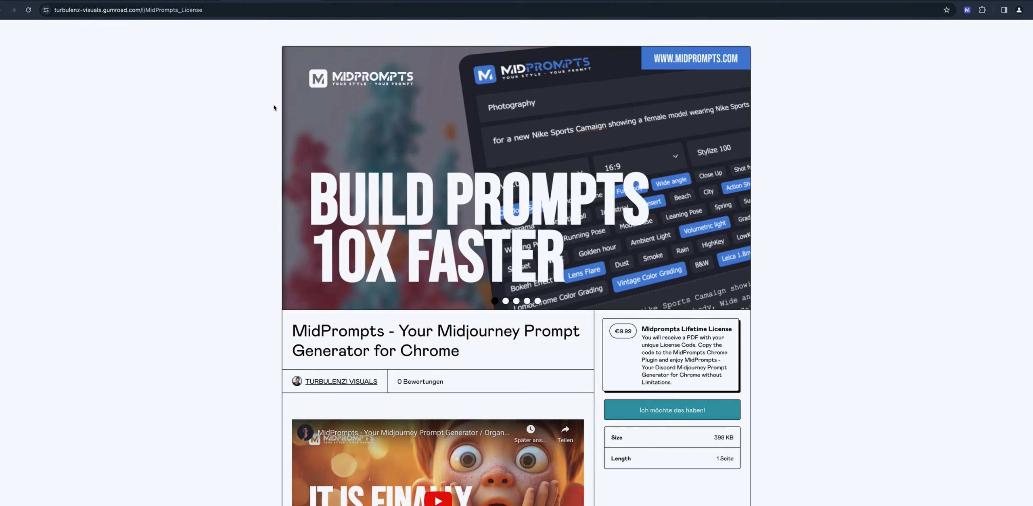
scroll(640, 142, "down", 5)
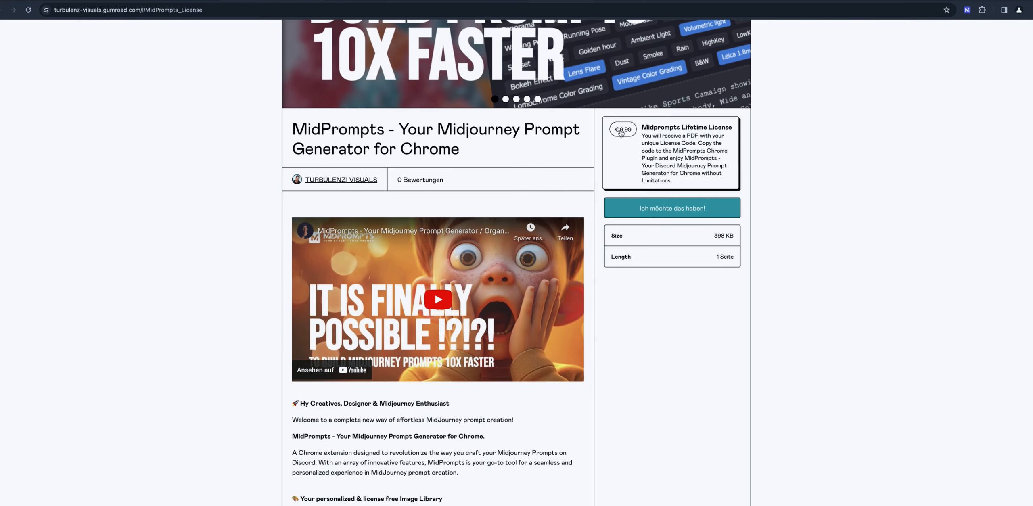